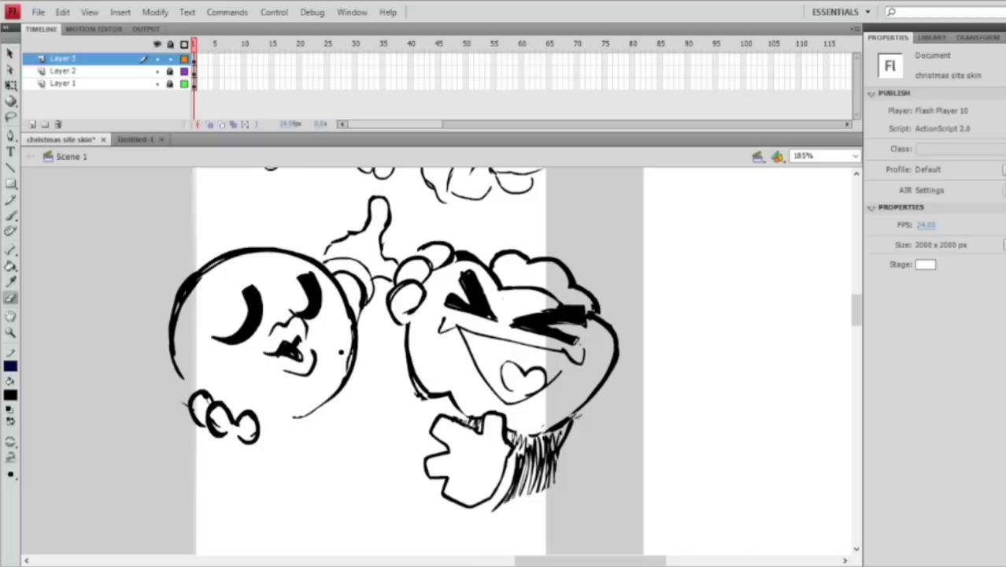
Thicken the lower-right jaw outline of the round kissing face with the Brush tool
click(11, 214)
drag(298, 413, 339, 366)
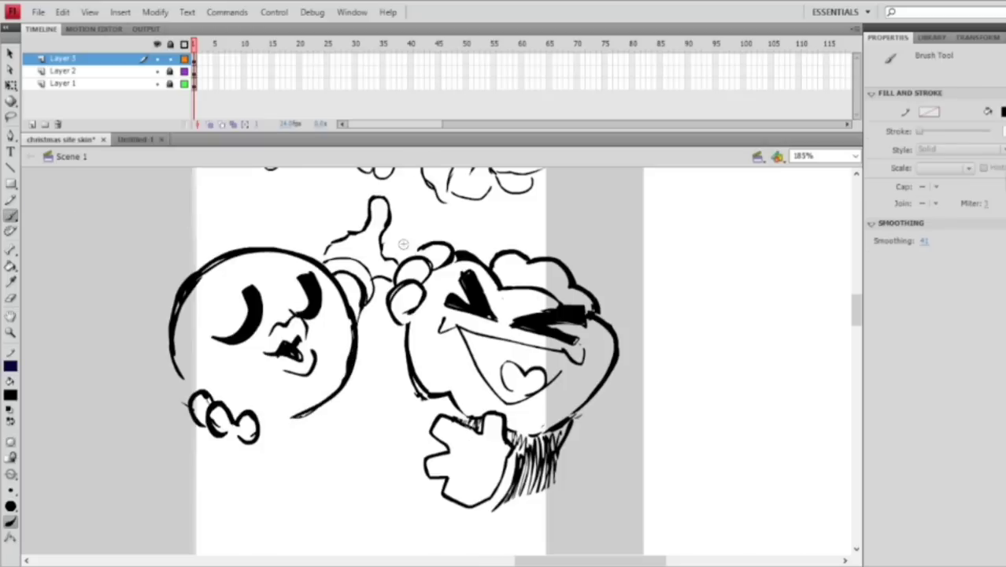
Lasso the rightmost finger below the round face, nudge it right, and brush a line joining it to the neighbouring finger
click(10, 117)
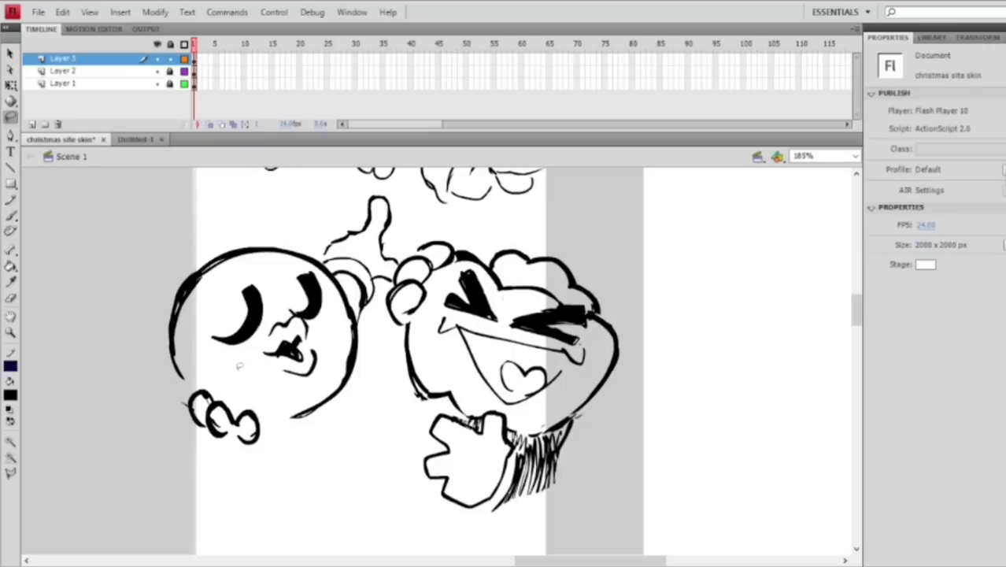
mouse_move(248, 397)
mouse_down()
mouse_move(234, 421)
mouse_move(263, 396)
mouse_move(238, 417)
mouse_move(250, 402)
mouse_up()
key(Right)
key(Right)
key(Right)
key(Right)
key(Right)
key(Right)
click(256, 388)
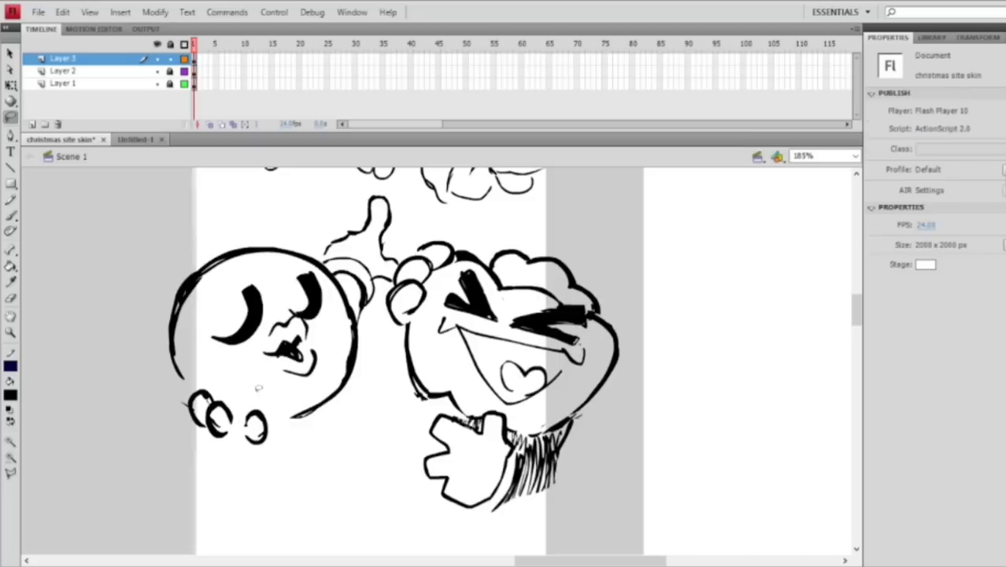
key(b)
mouse_move(230, 415)
mouse_down()
mouse_move(231, 424)
mouse_move(262, 425)
mouse_up()
Erase the rough inner strokes of the three fingers below the round face so their outlines are cleaner
key(ctrl+minus)
ctrl+click(386, 418)
ctrl+click(395, 417)
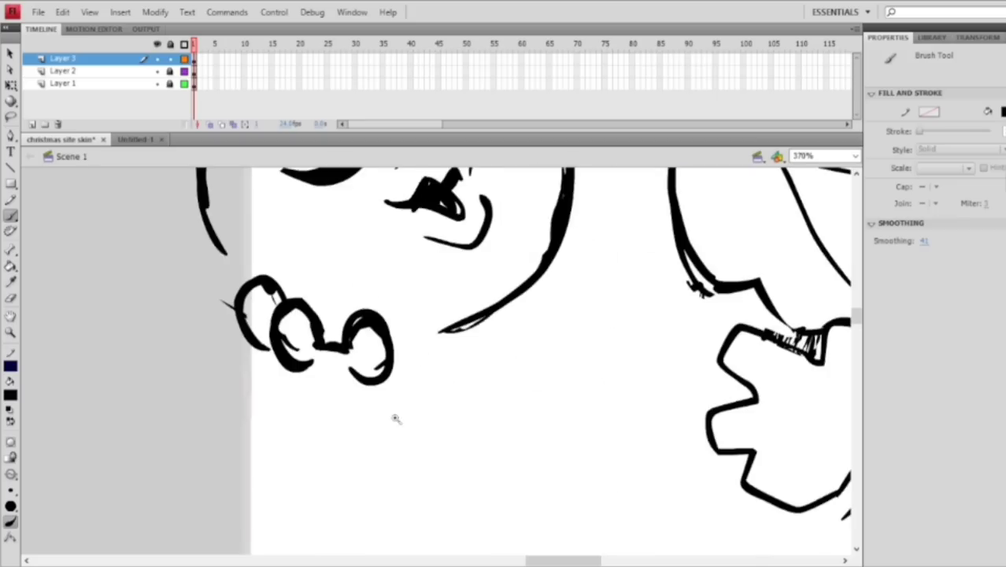
click(11, 298)
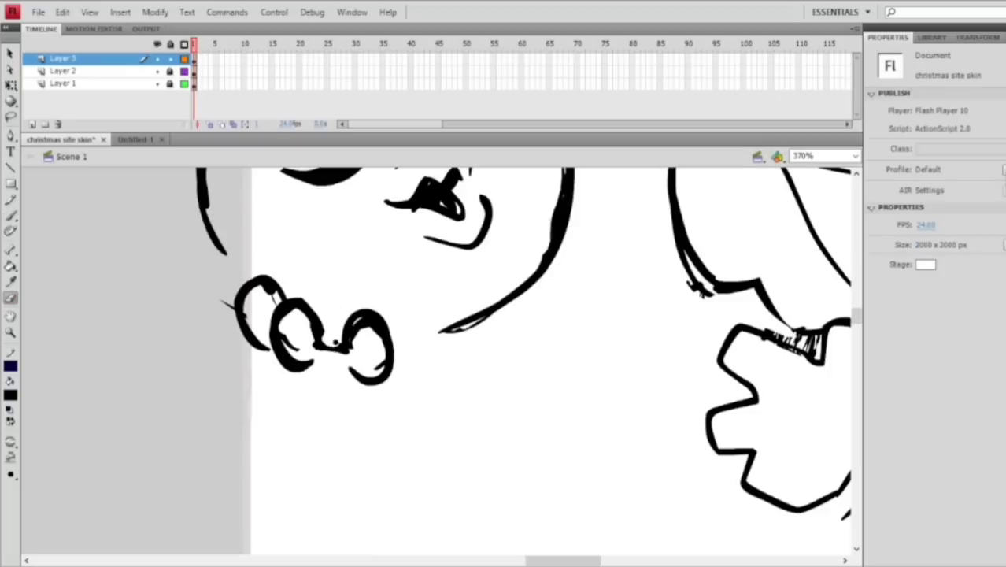
key(ctrl+minus)
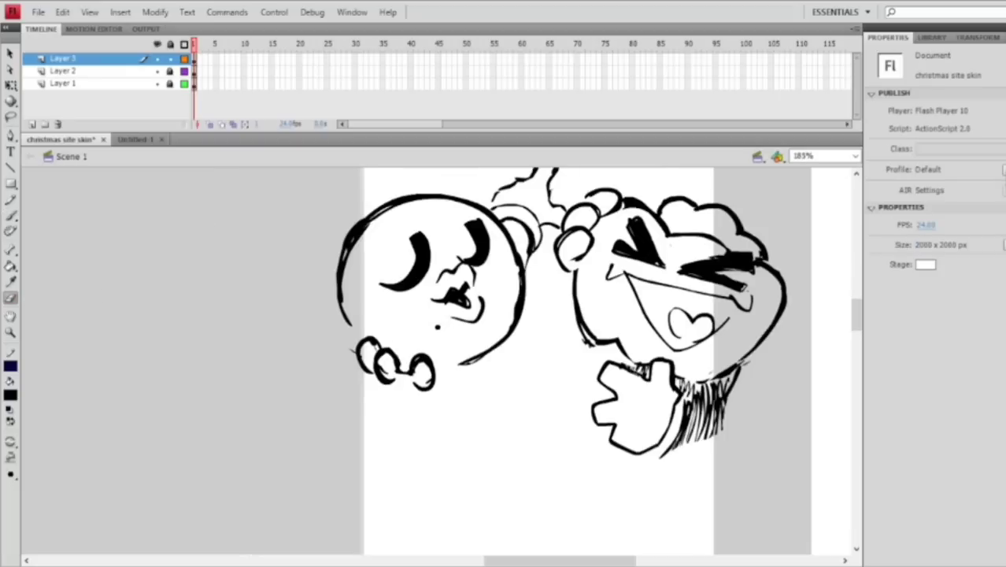
drag(384, 363, 384, 378)
mouse_move(496, 366)
mouse_down()
mouse_move(442, 369)
mouse_move(423, 387)
mouse_up()
ctrl+click(468, 372)
ctrl+shift+click(419, 359)
drag(452, 347, 435, 321)
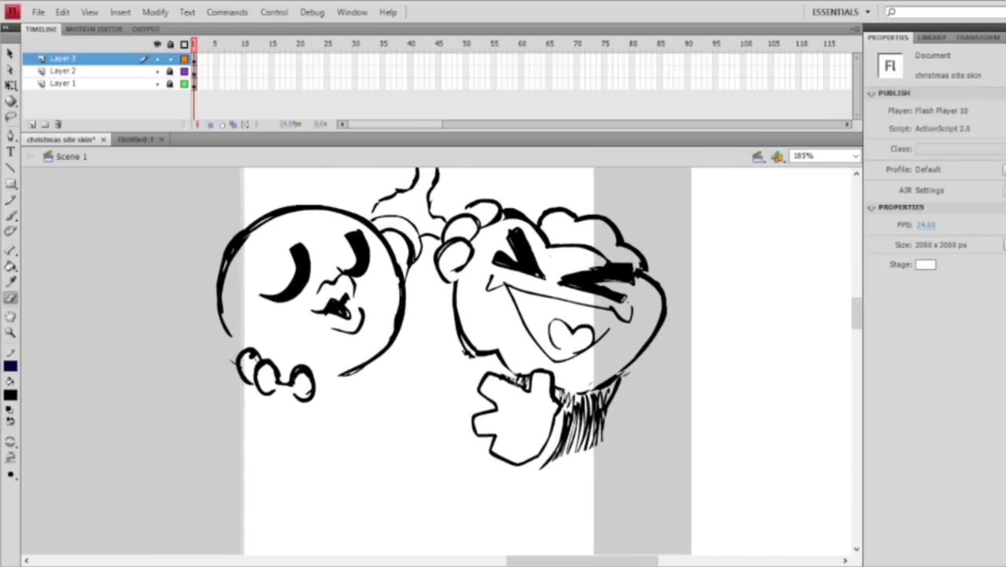
mouse_move(254, 359)
mouse_down()
mouse_move(244, 354)
mouse_move(247, 378)
mouse_move(271, 380)
mouse_move(261, 366)
mouse_move(299, 372)
mouse_move(305, 393)
mouse_move(299, 371)
mouse_move(262, 387)
mouse_up()
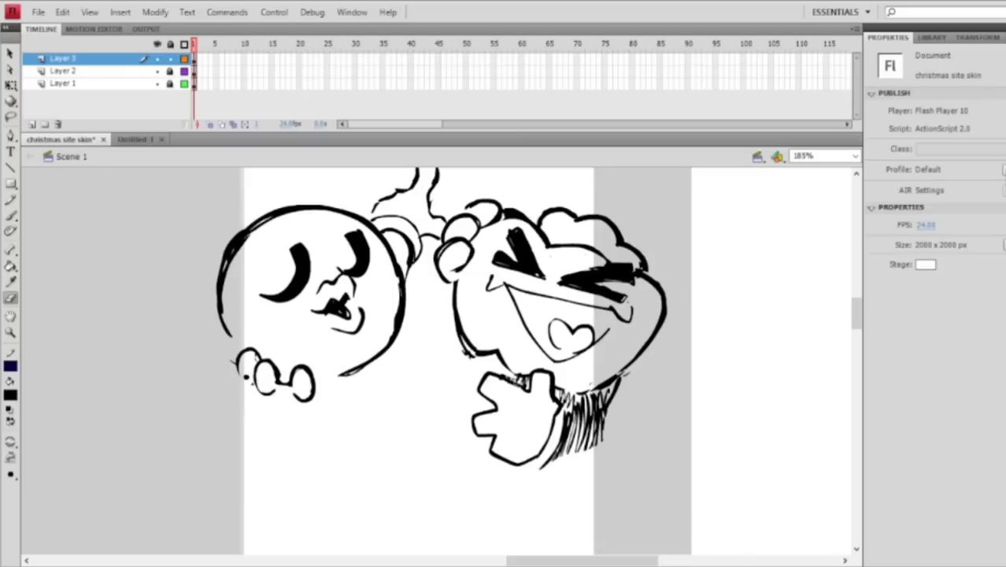
Brush in the lower outlines of the fingers and a second line connecting the two rightmost ones
click(11, 215)
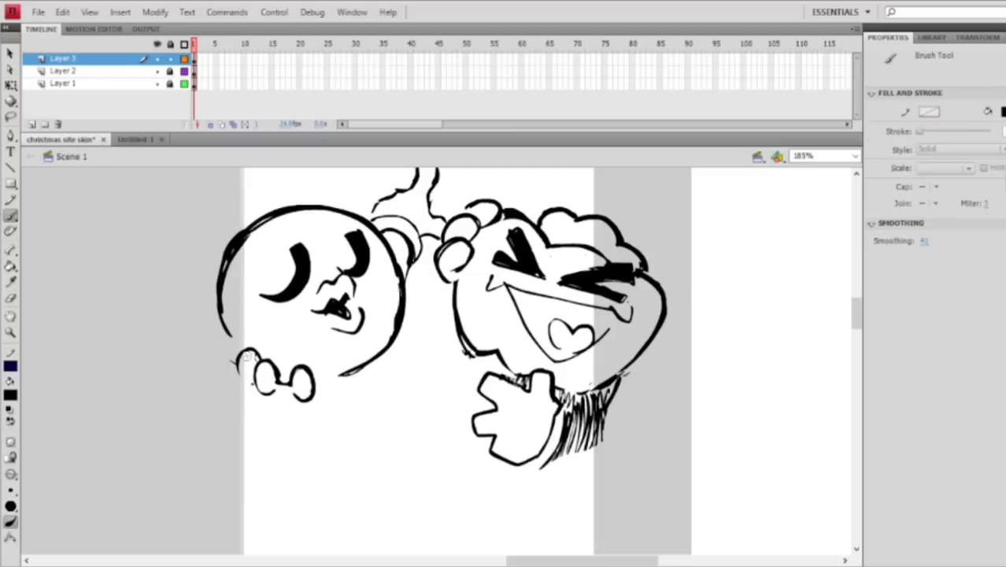
mouse_move(239, 362)
mouse_down()
mouse_move(251, 387)
mouse_move(246, 348)
mouse_move(260, 359)
mouse_move(259, 392)
mouse_move(274, 391)
mouse_move(256, 394)
mouse_move(292, 389)
mouse_up()
key(ctrl+z)
key(ctrl+z)
drag(375, 314, 345, 323)
Erase the excess ink around the join between the two rightmost fingers
ctrl+click(333, 371)
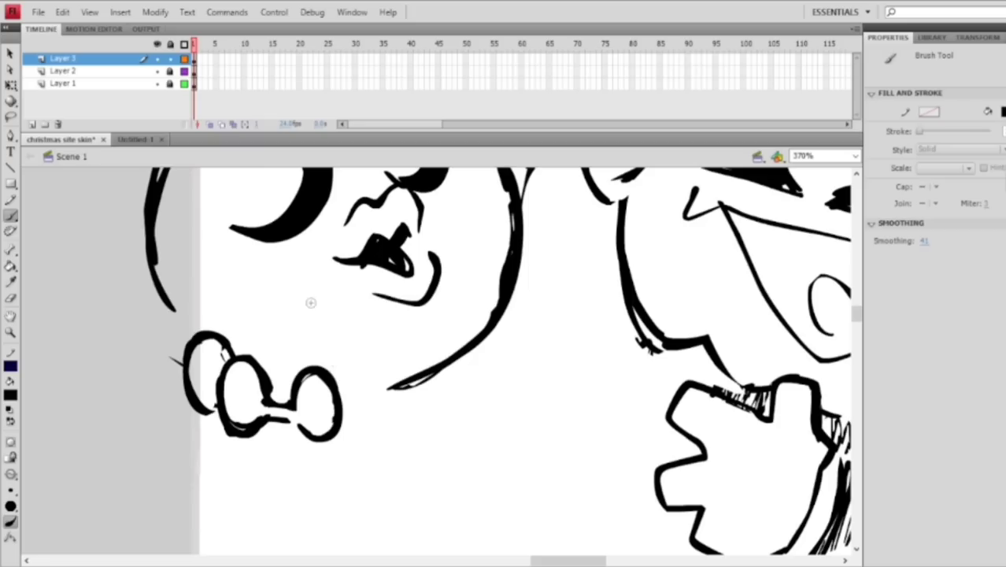
click(11, 298)
drag(274, 395, 276, 402)
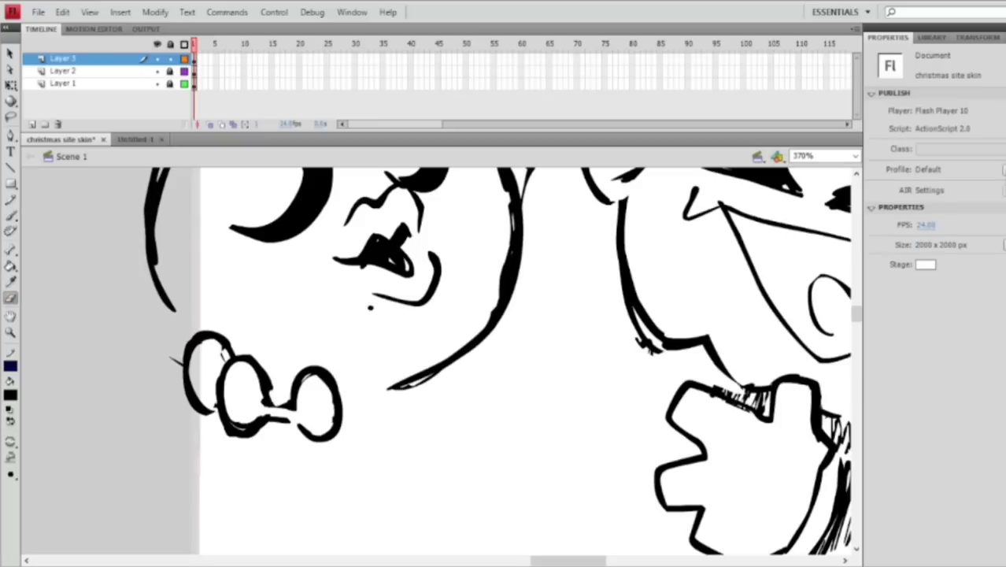
key(ctrl+minus)
click(420, 307)
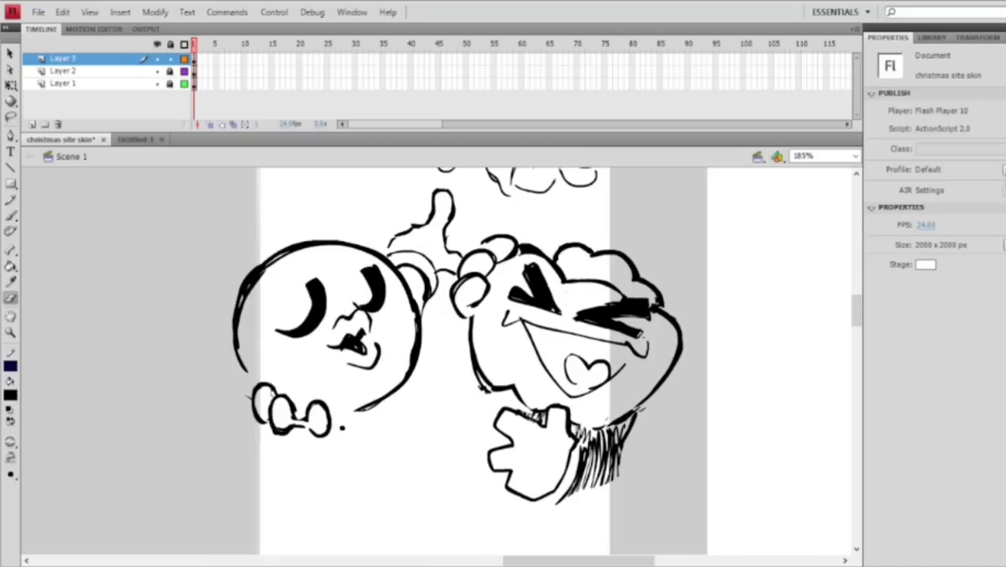
ctrl+click(346, 426)
drag(325, 357, 352, 358)
key(ctrl+z)
key(ctrl+z)
key(ctrl+z)
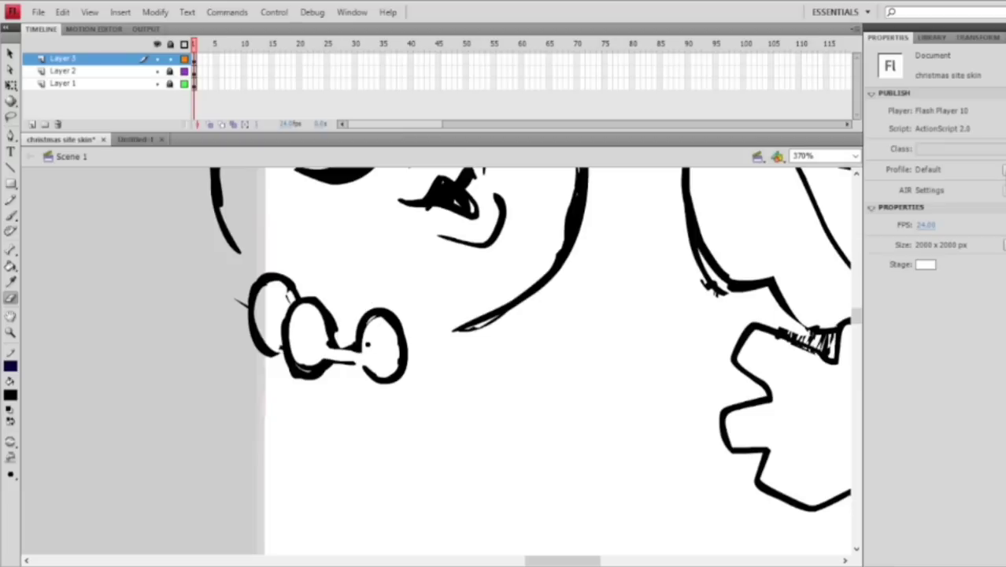
drag(327, 345, 363, 353)
key(ctrl+z)
Extend the round face's lower jaw outline with the Brush tool toward the fingers
key(ctrl+minus)
key(b)
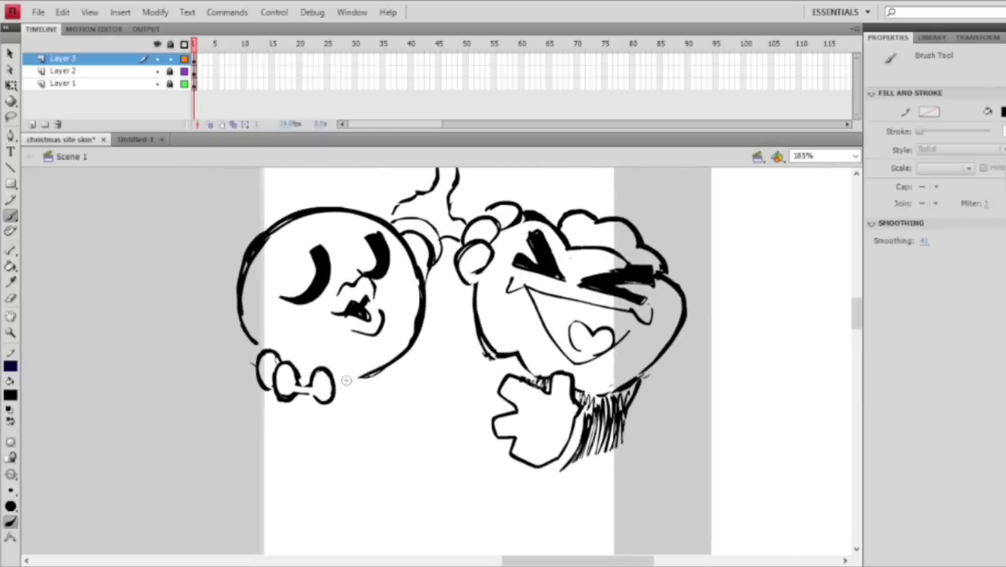
drag(564, 272, 511, 286)
ctrl+shift+click(513, 290)
ctrl+click(454, 341)
drag(418, 347, 449, 330)
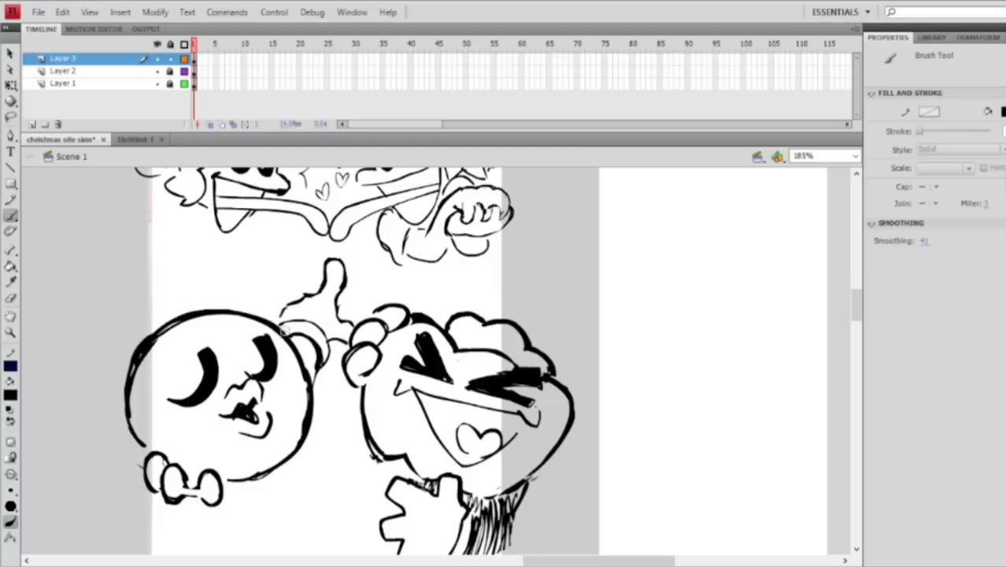
click(278, 446)
drag(327, 435, 340, 383)
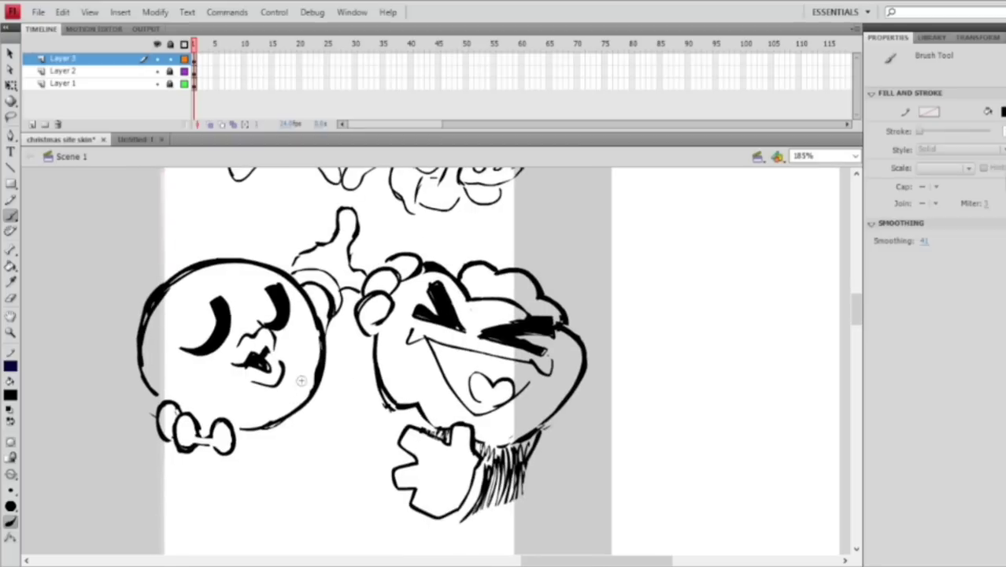
Erase along the round face's lower jaw line to thin and taper it, and clean up the inside of the middle finger
click(10, 297)
mouse_move(249, 431)
mouse_down()
mouse_move(267, 433)
mouse_move(307, 407)
mouse_up()
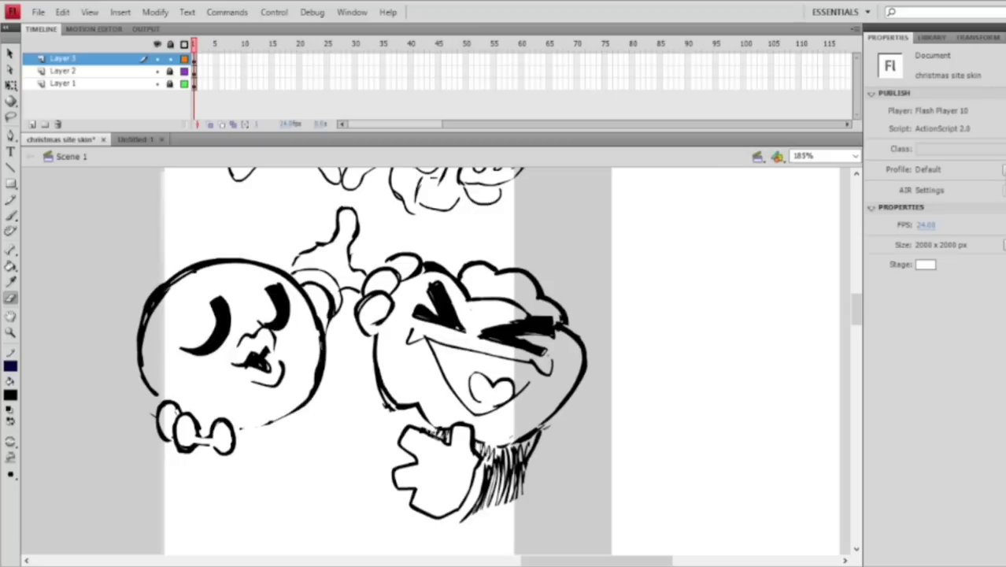
click(11, 215)
drag(325, 343, 316, 322)
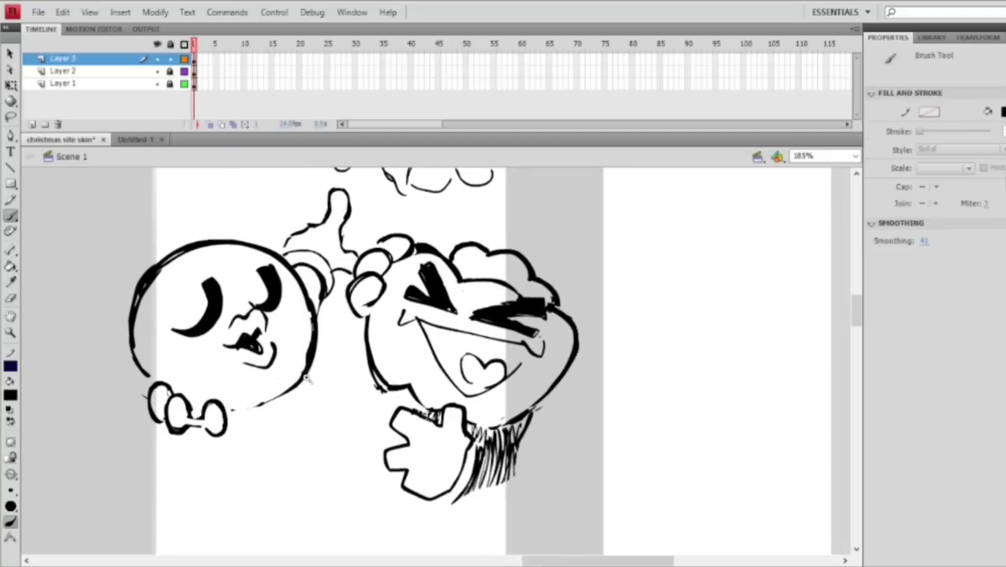
ctrl+click(313, 376)
click(12, 298)
drag(167, 459, 182, 457)
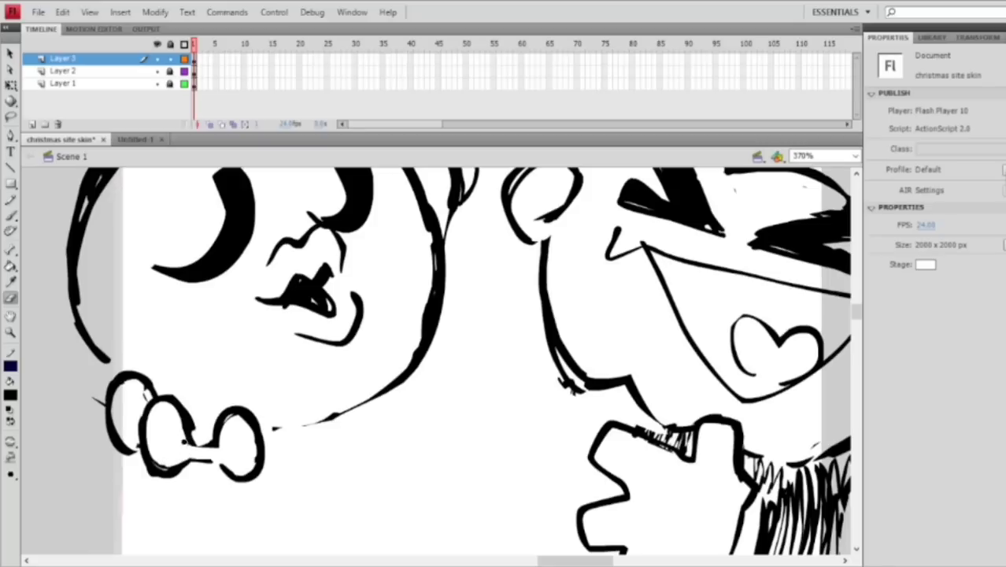
key(ctrl+minus)
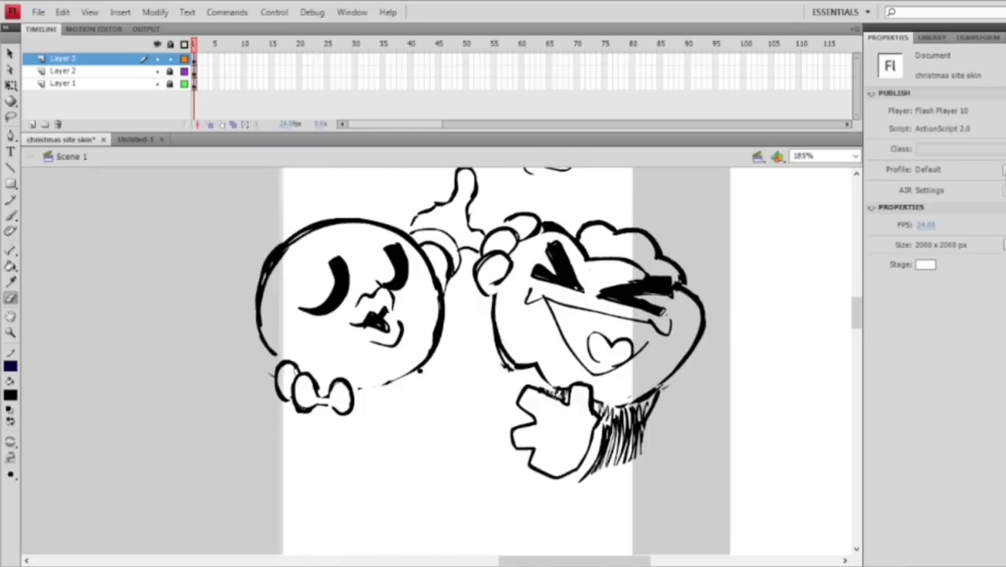
drag(401, 366, 347, 398)
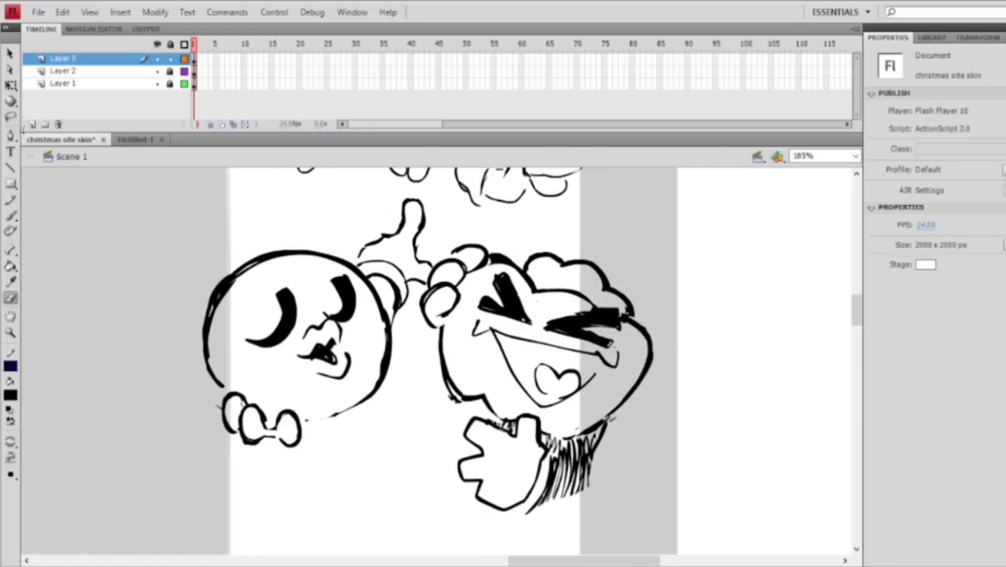
Thicken the outline of the raised thumbs-up hand with the Brush tool and close its edge down to the round head
key(b)
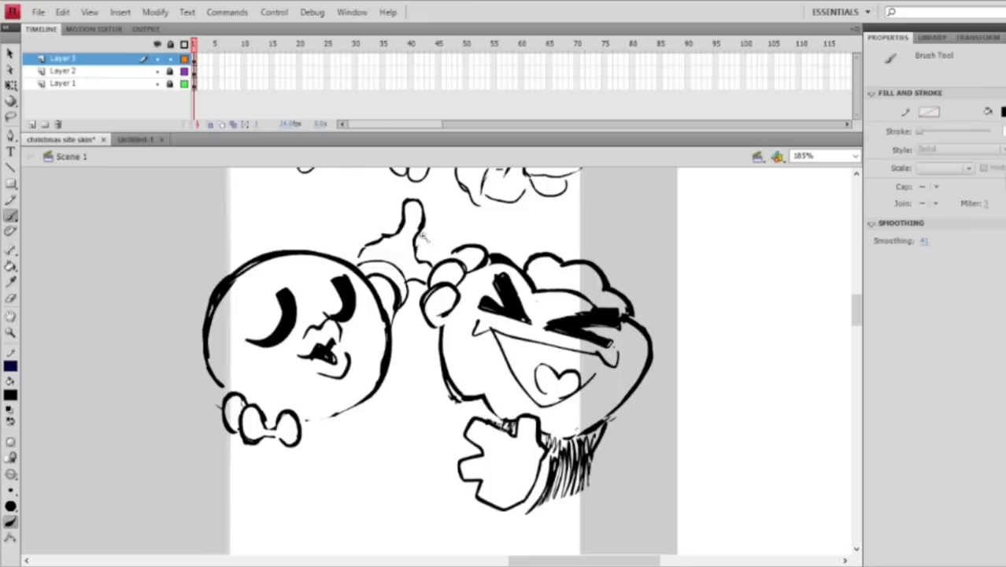
key(ctrl+equal)
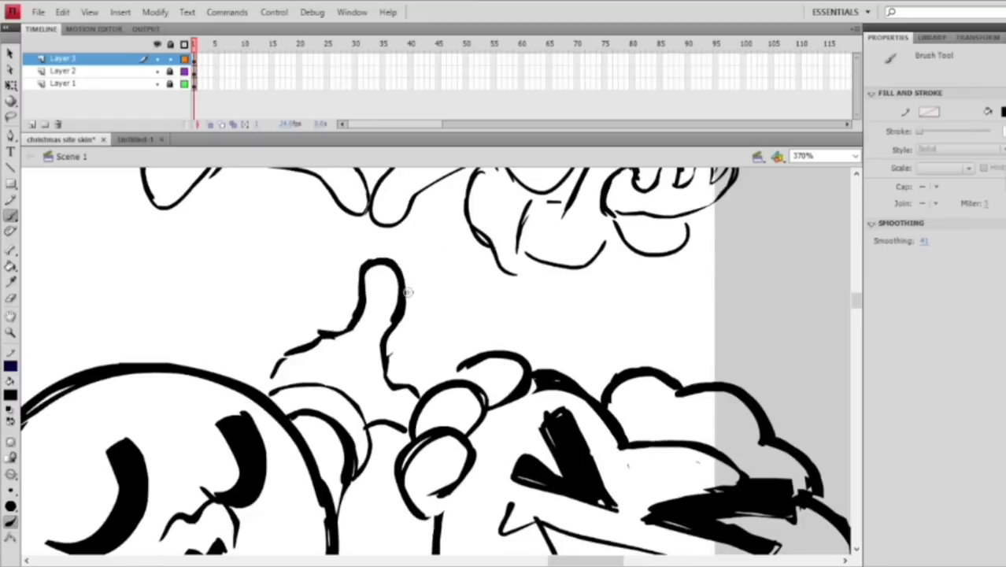
drag(398, 268, 401, 279)
mouse_move(396, 317)
mouse_down()
mouse_move(383, 373)
mouse_move(418, 395)
mouse_up()
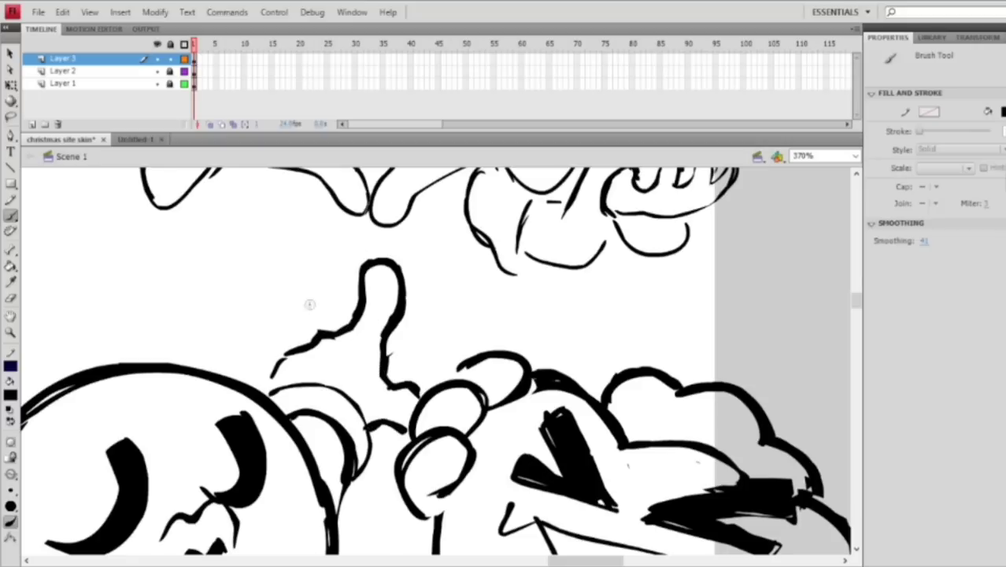
drag(314, 336, 273, 368)
drag(273, 376, 270, 391)
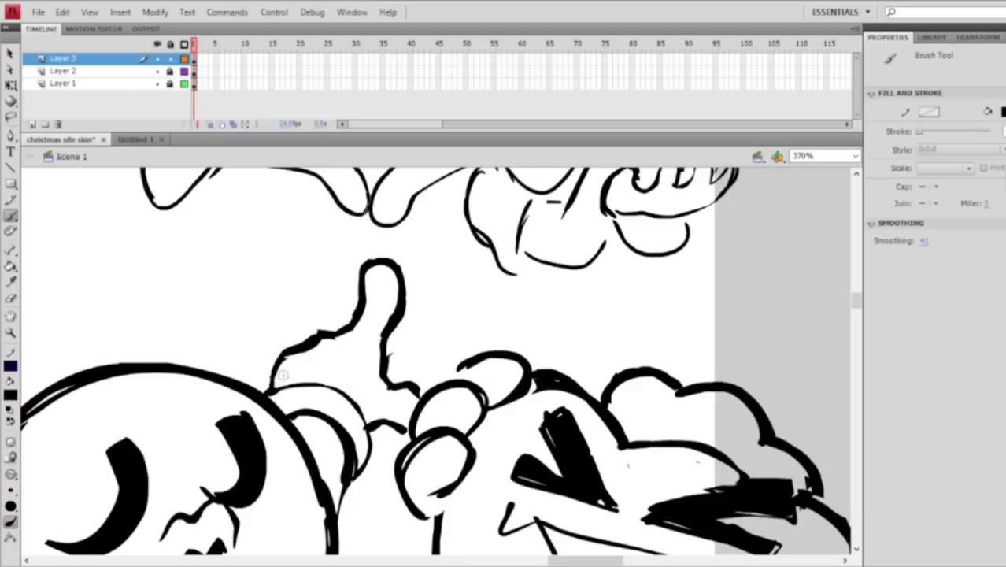
drag(279, 352, 265, 387)
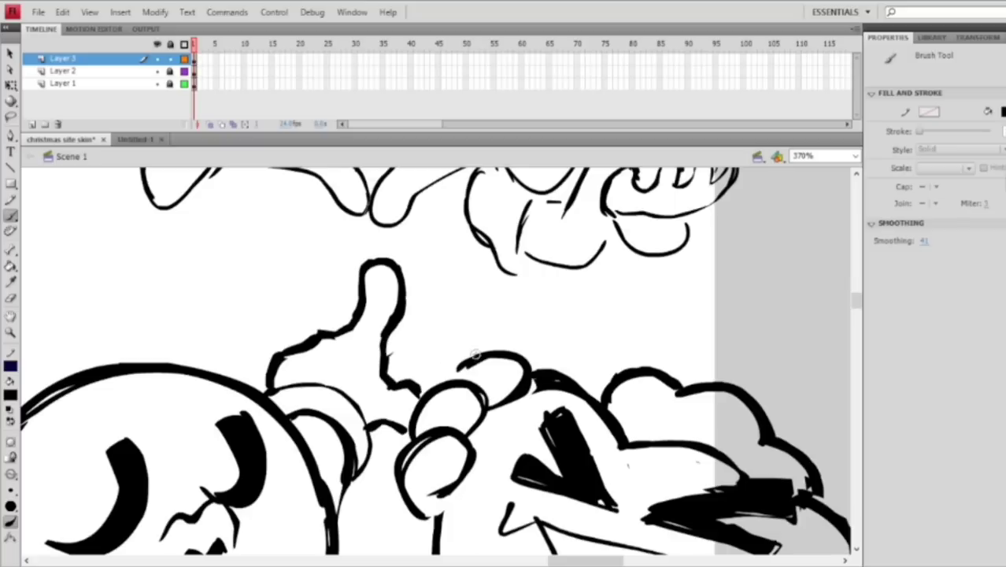
Brush a short curved crease at the left corner of the round face's puckered mouth
key(ctrl+minus)
key(ctrl+minus)
key(ctrl+equal)
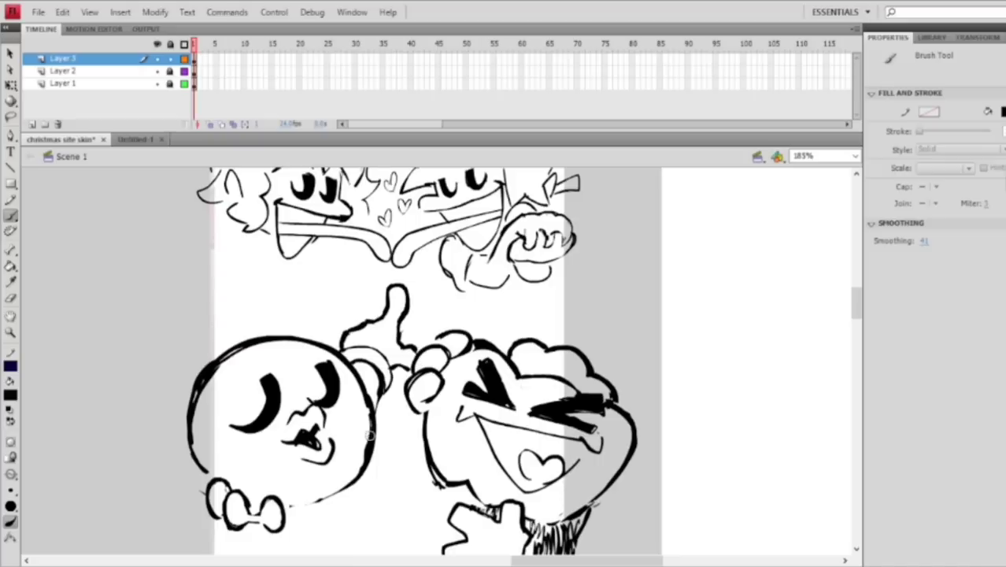
drag(402, 432, 388, 359)
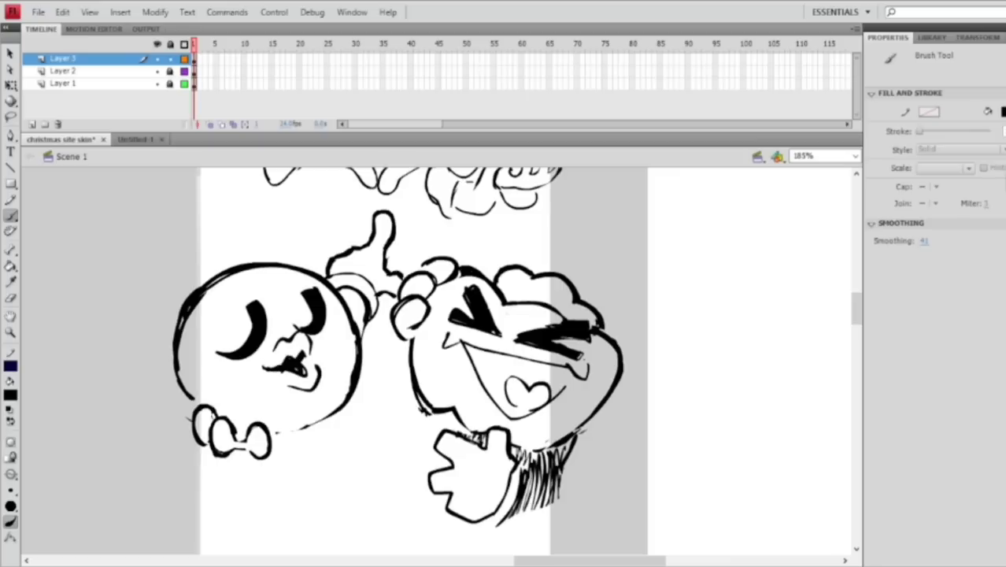
mouse_move(270, 366)
mouse_down()
mouse_move(293, 351)
mouse_move(282, 370)
mouse_move(304, 370)
mouse_up()
key(ctrl+equal)
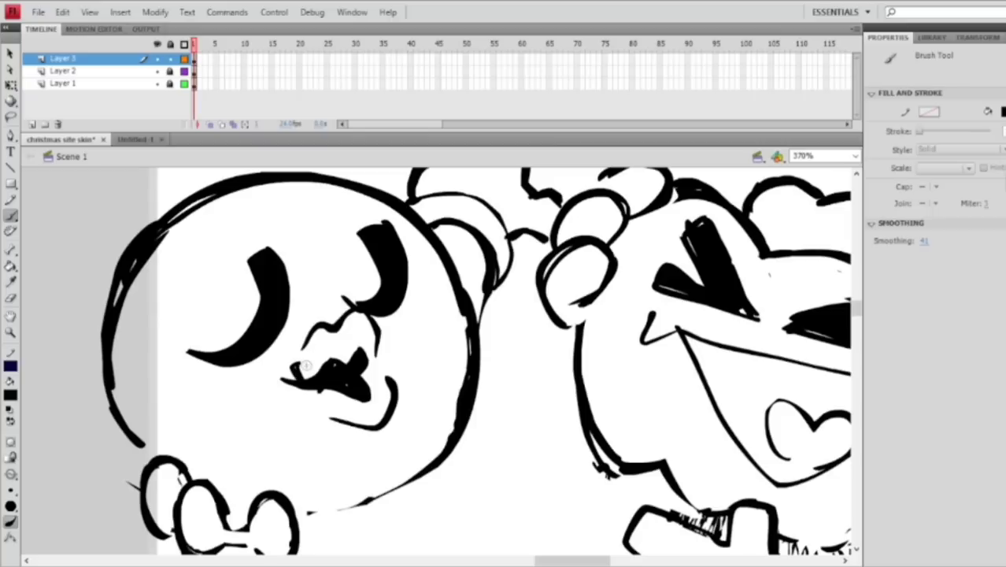
drag(295, 365, 303, 405)
drag(293, 366, 298, 378)
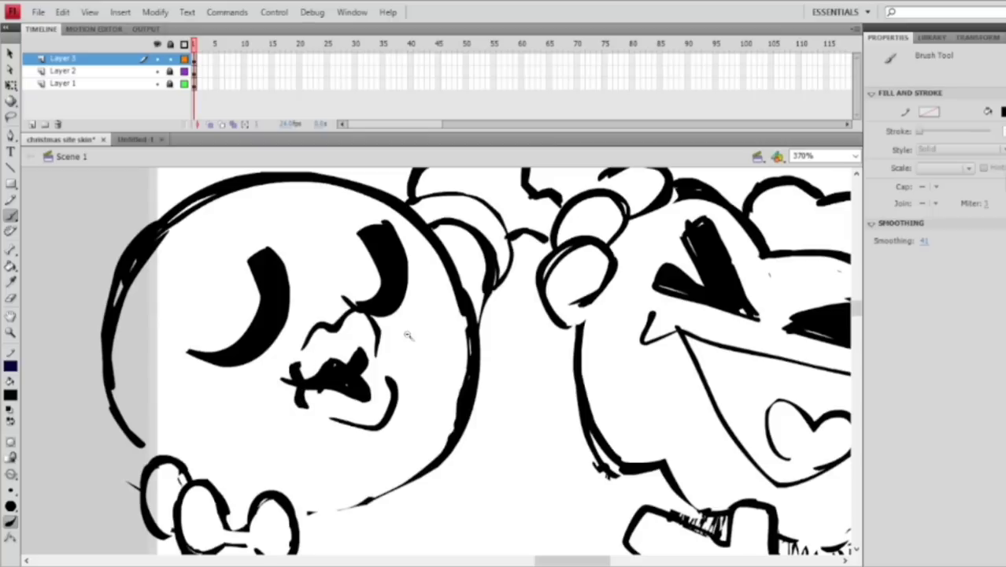
Add a matching crease at the right corner of the puckered mouth and thicken the line running up to the nose
key(ctrl+minus)
key(ctrl+equal)
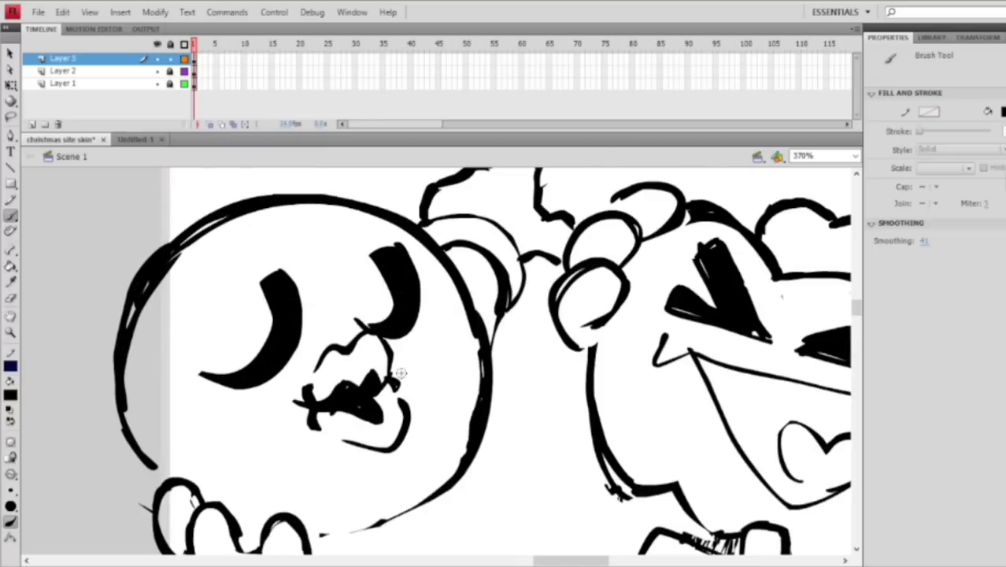
ctrl+shift+click(432, 370)
ctrl+click(438, 365)
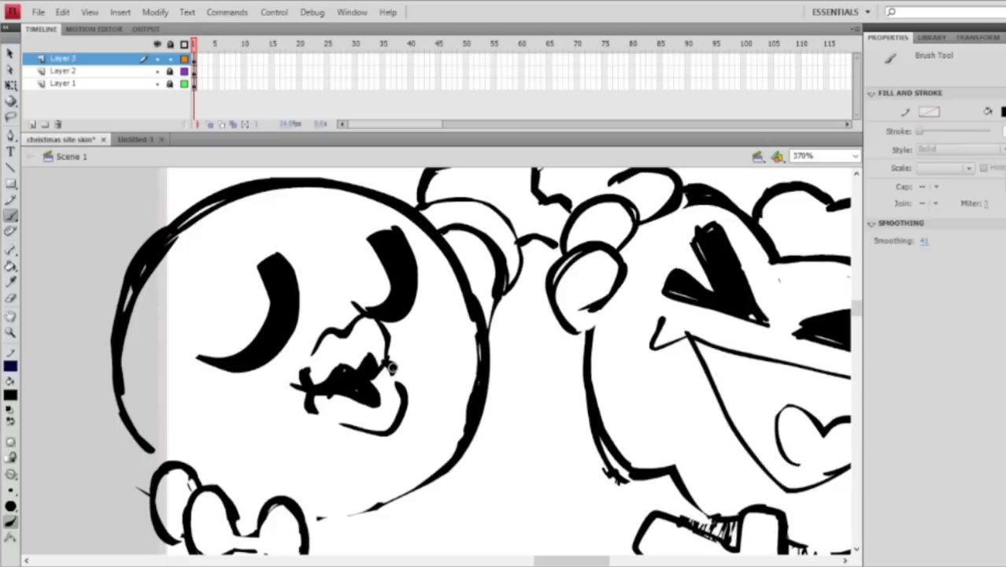
drag(391, 359, 388, 329)
Brush short hatching strokes beneath the lower lip of the round face
ctrl+shift+click(441, 321)
drag(478, 339, 445, 312)
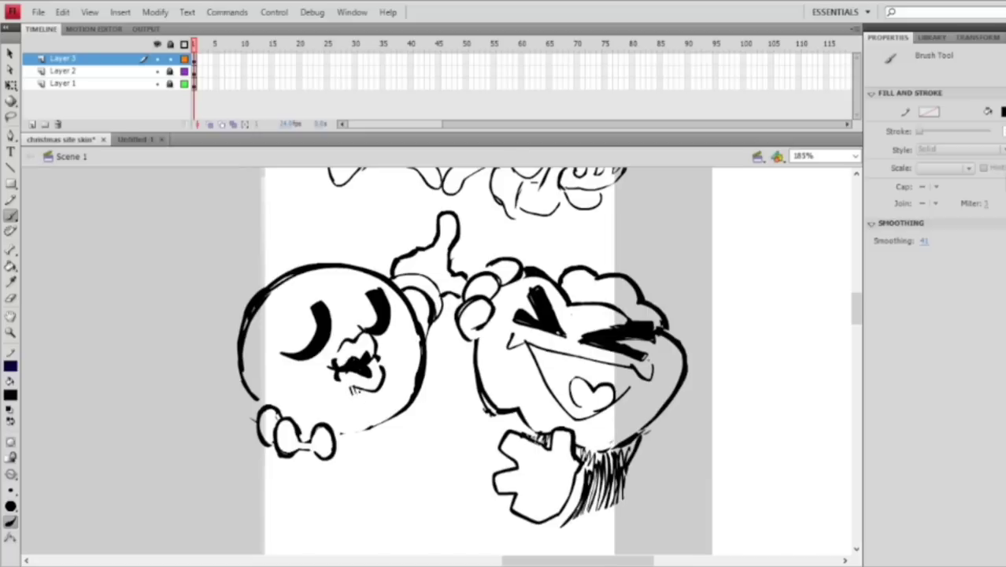
alt+click(462, 323)
ctrl+click(451, 351)
drag(447, 369, 424, 321)
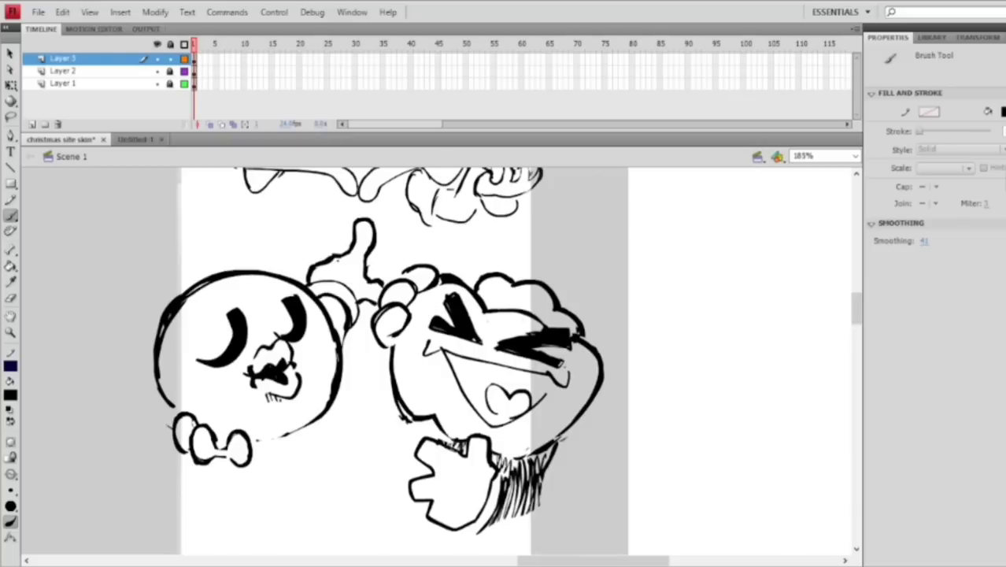
alt+click(410, 293)
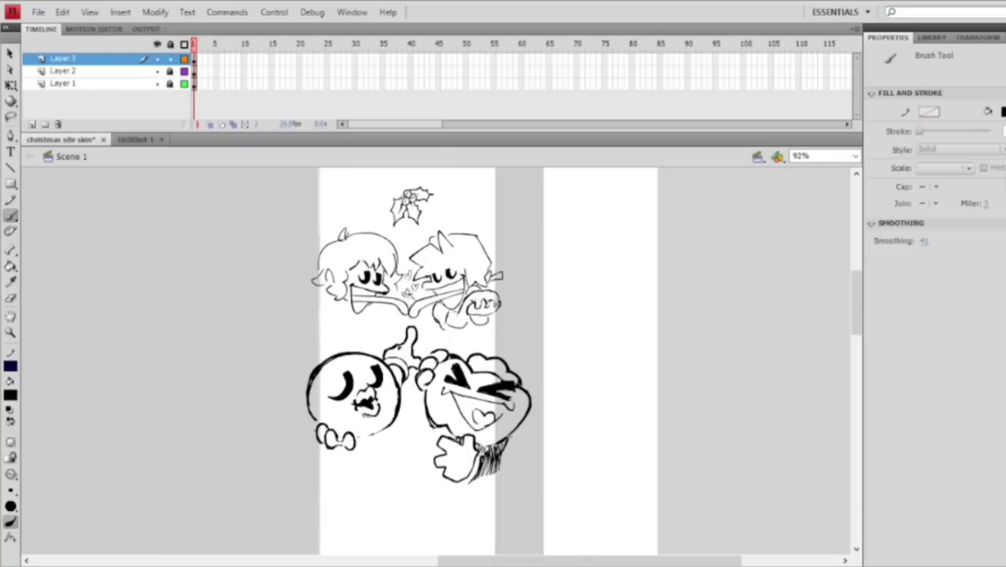
Trim the rough inner edge of the thumbs-up hand's outline near the knuckle mark with the Eraser
ctrl+click(425, 323)
drag(414, 351, 401, 250)
ctrl+click(400, 317)
ctrl+click(366, 340)
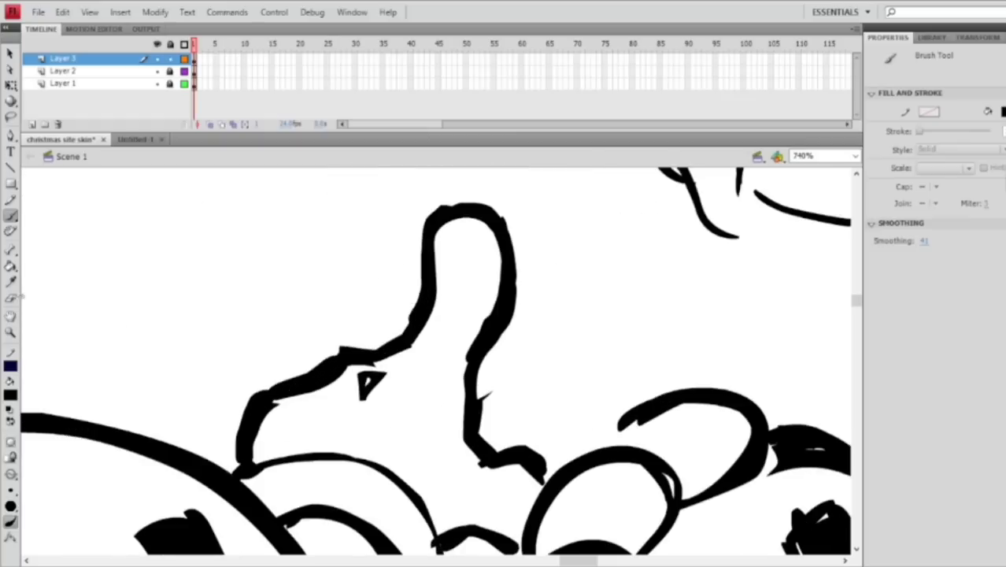
key(e)
mouse_move(330, 384)
mouse_down()
mouse_move(345, 364)
mouse_move(409, 348)
mouse_move(340, 367)
mouse_move(325, 385)
mouse_up()
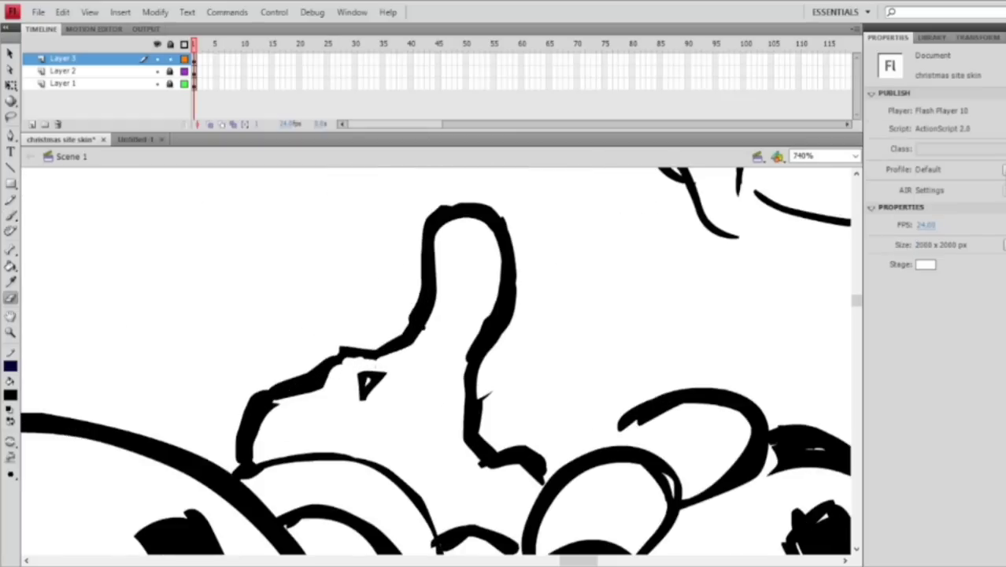
Brush over the knuckle bump on the thumbs-up hand's outline to smooth its upper edge
ctrl+shift+click(468, 331)
ctrl+shift+click(475, 348)
drag(479, 372, 451, 299)
key(ctrl+equal)
key(b)
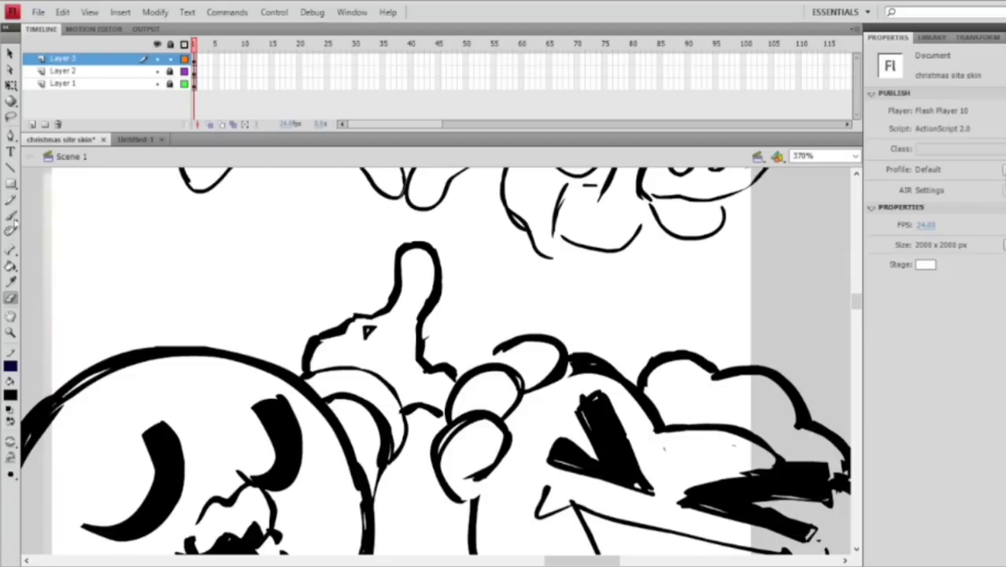
drag(352, 314, 372, 314)
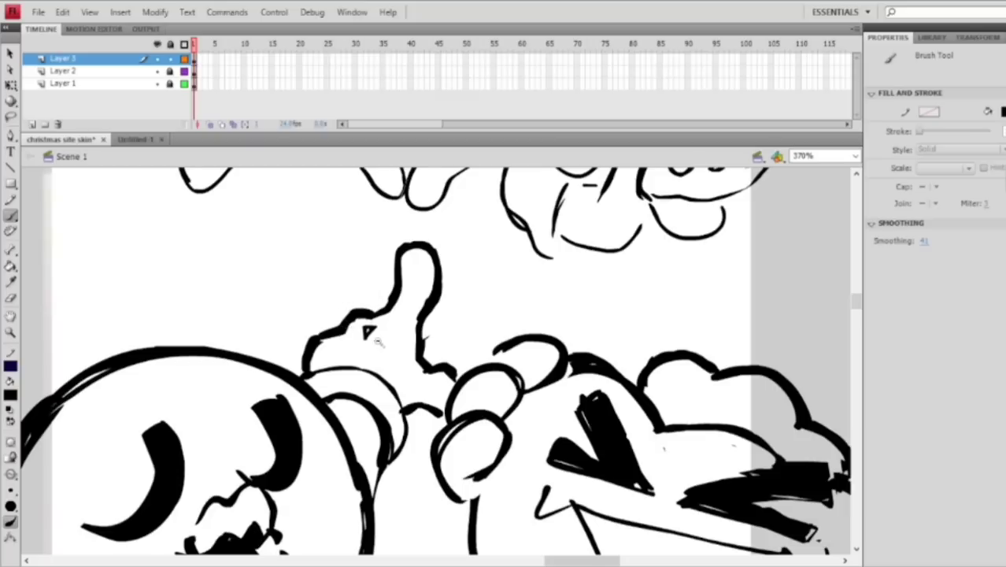
Extend the round face's lower-left outline toward the fingers and brush a heavier line along its lower-right curve
key(ctrl+minus)
scroll(474, 336, down, 2)
key(ctrl+equal)
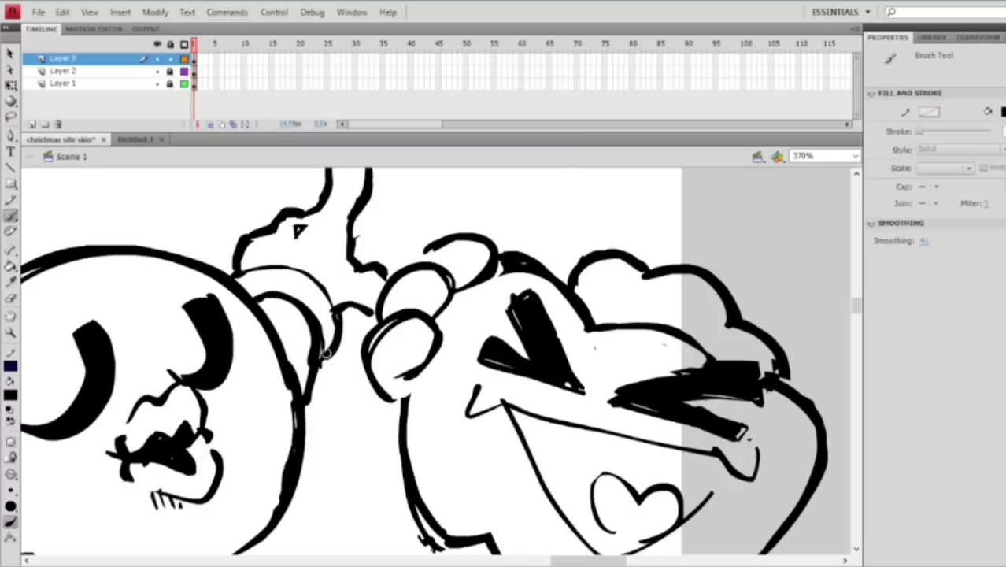
key(ctrl+minus)
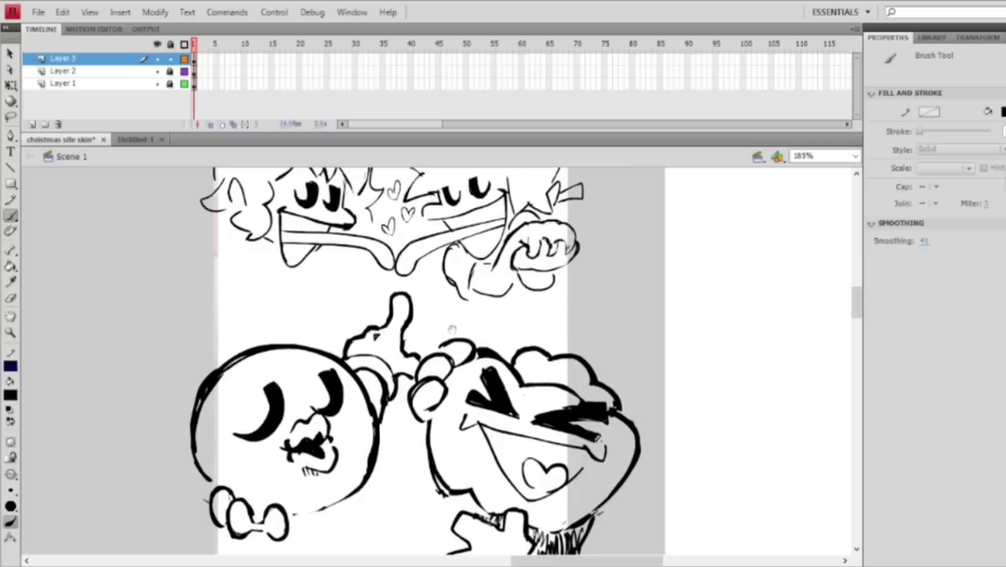
key(ctrl+minus)
key(ctrl+equal)
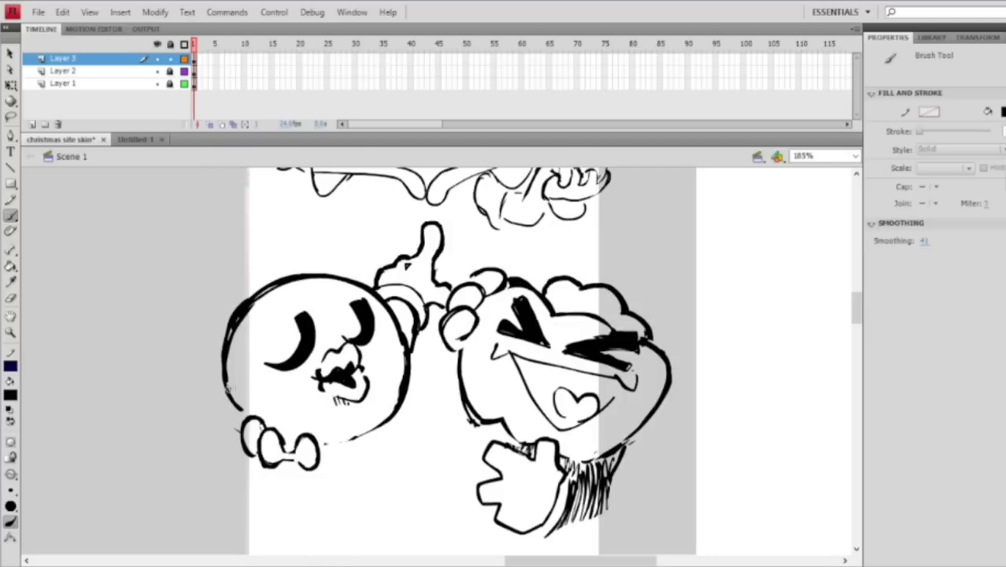
drag(226, 387, 243, 408)
mouse_move(326, 443)
mouse_down()
mouse_move(367, 433)
mouse_move(398, 402)
mouse_up()
key(ctrl+z)
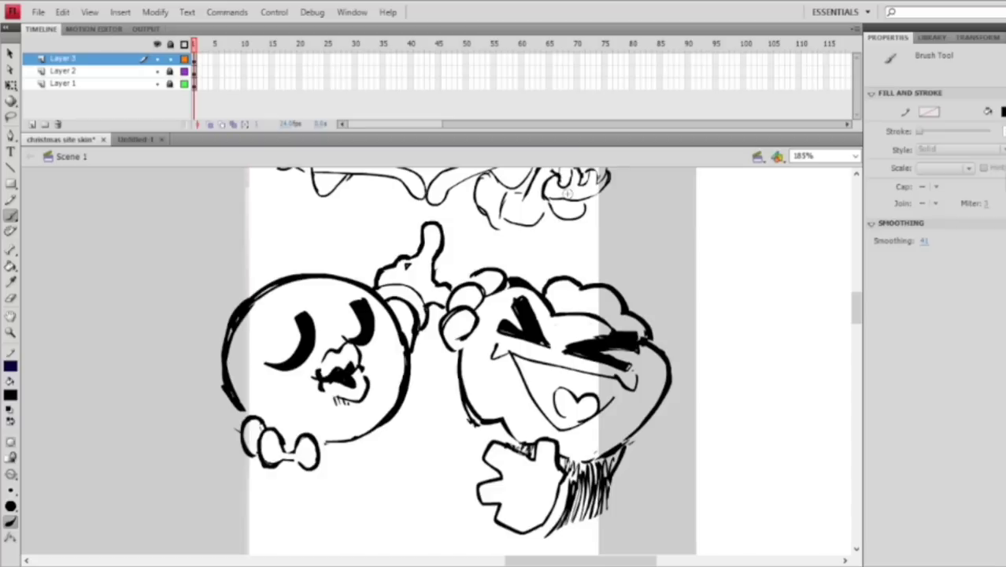
Clean up the gap between the round face's two front fingers and brush in solid lines joining them
key(e)
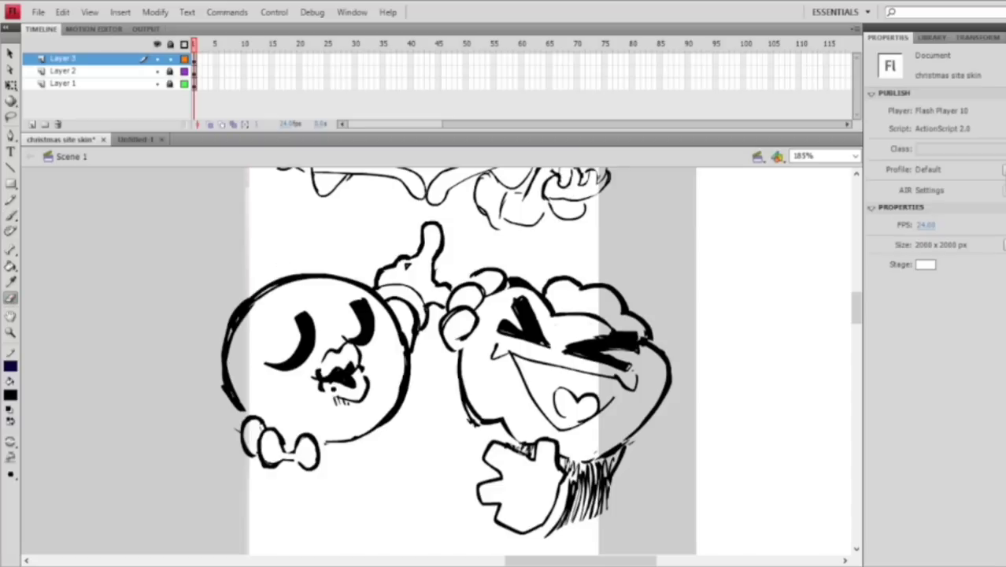
click(347, 446)
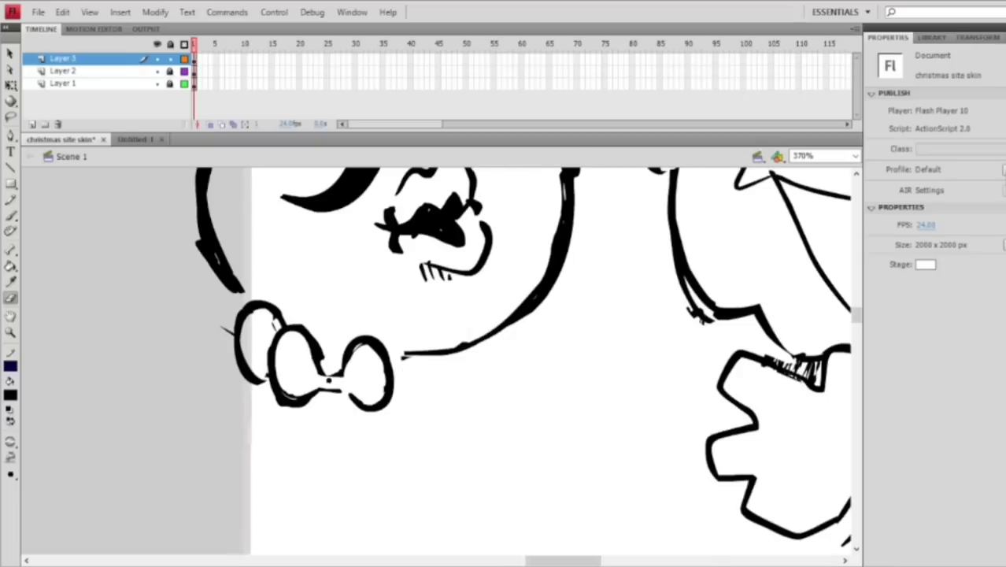
click(16, 216)
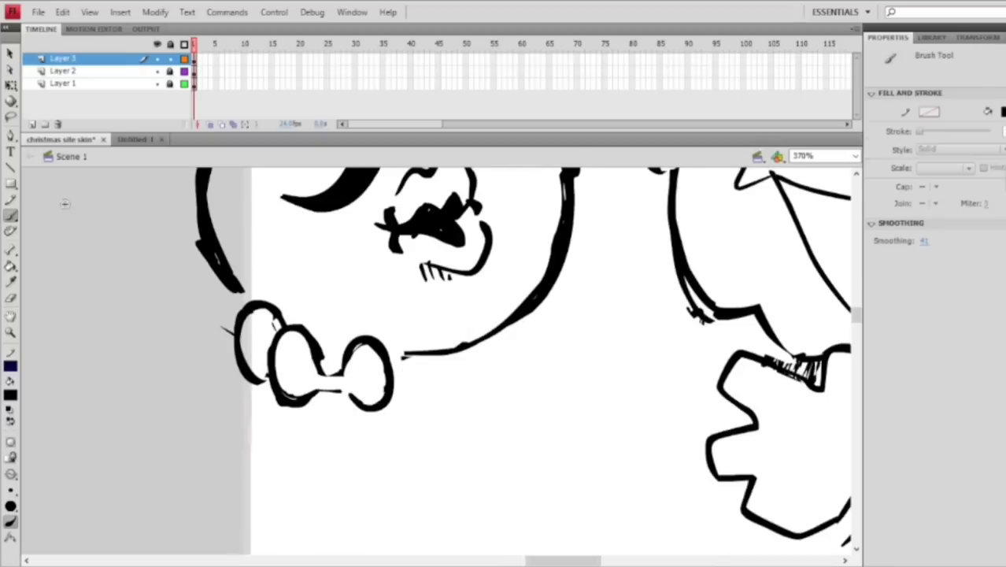
drag(320, 375, 350, 347)
mouse_move(313, 400)
mouse_down()
mouse_move(324, 389)
mouse_move(349, 396)
mouse_up()
Thicken the outlines of the three fingers below the round face and touch up the head's bottom edge
ctrl+shift+click(501, 324)
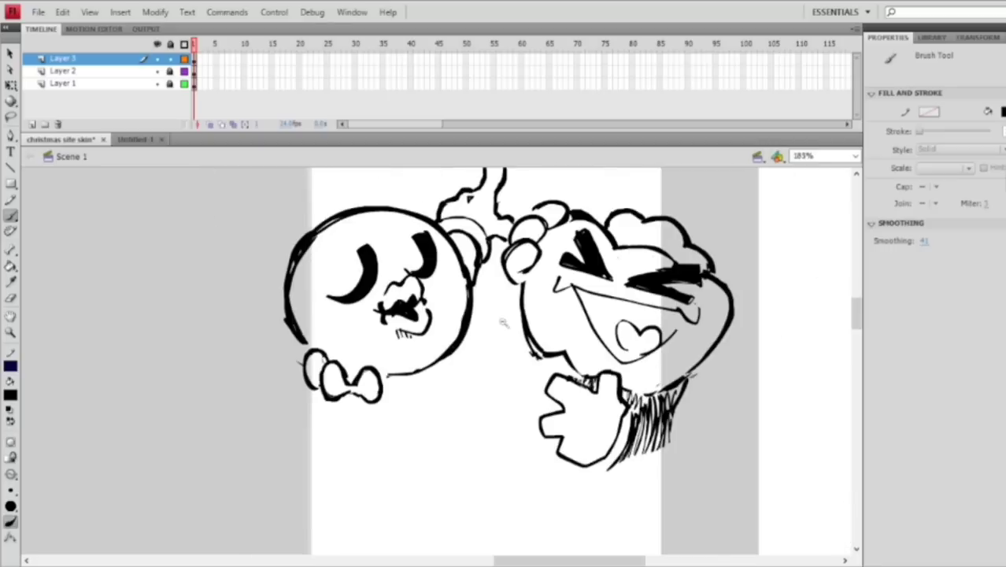
ctrl+shift+click(503, 322)
ctrl+click(432, 358)
drag(255, 390, 246, 439)
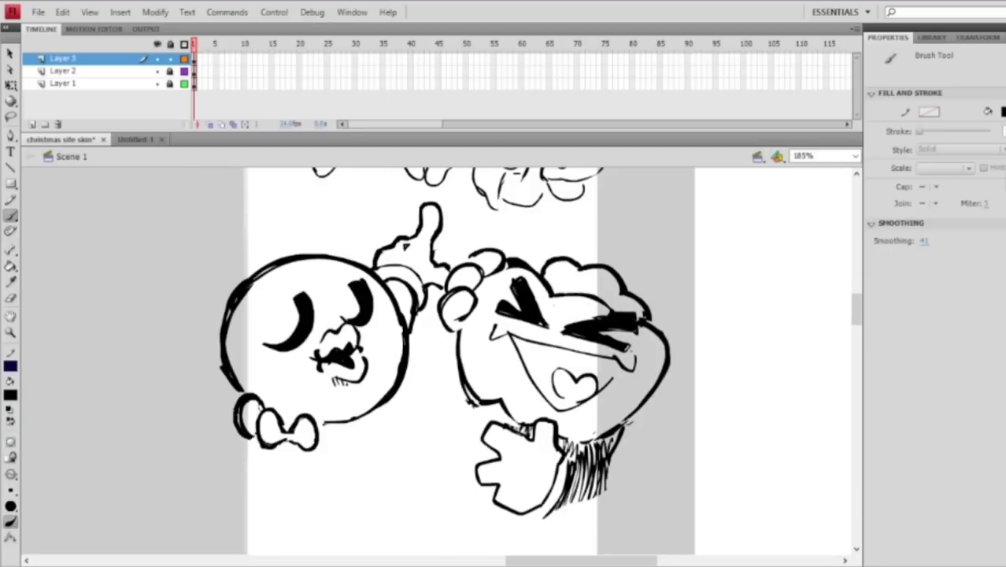
mouse_move(276, 409)
mouse_down()
mouse_move(284, 431)
mouse_move(267, 449)
mouse_move(278, 446)
mouse_up()
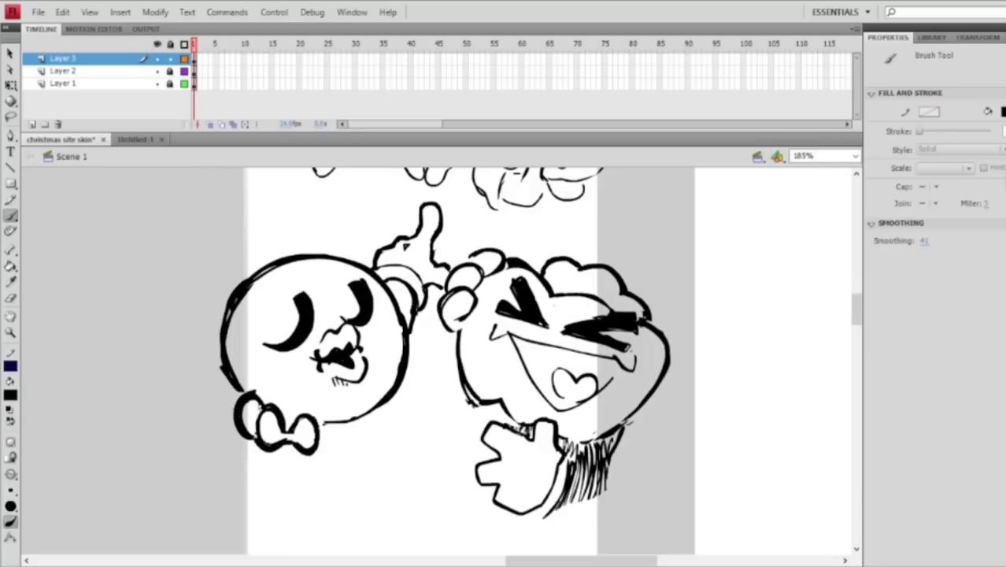
drag(310, 413, 288, 430)
drag(327, 423, 370, 409)
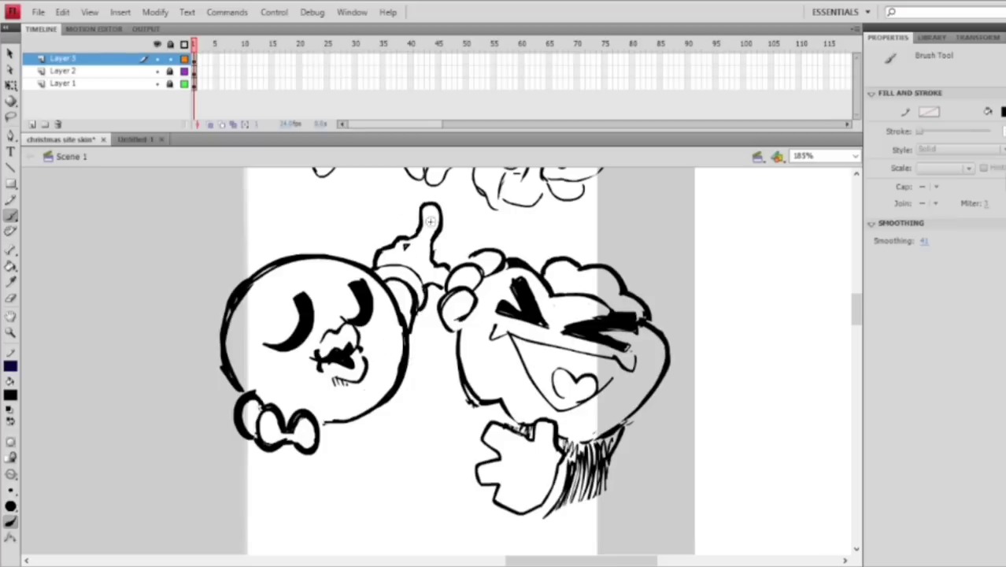
Thicken the right edge of the raised thumb down to the wrist and the short line below it
key(ctrl+equal)
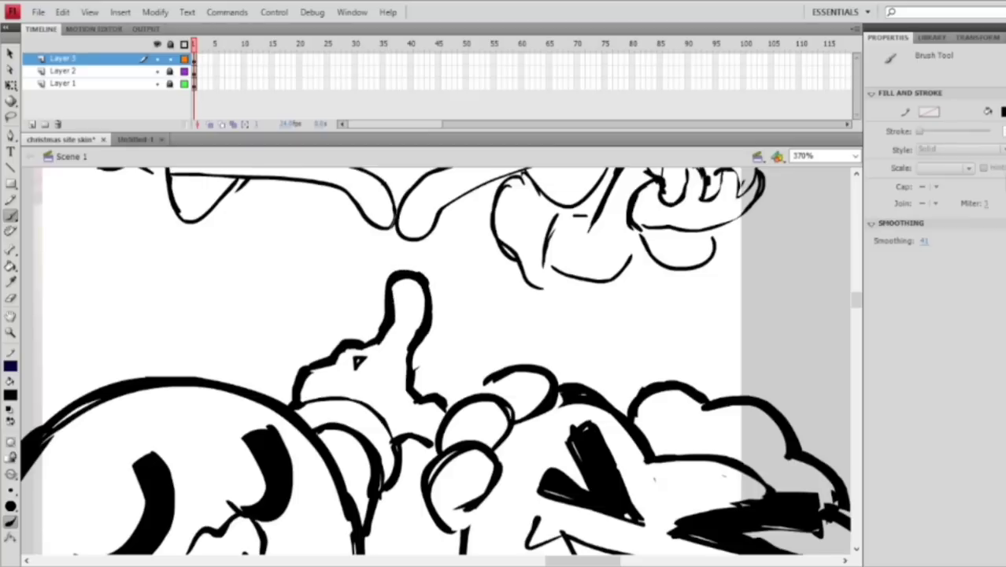
mouse_move(425, 278)
mouse_down()
mouse_move(429, 325)
mouse_move(412, 372)
mouse_move(414, 387)
mouse_move(444, 401)
mouse_up()
drag(427, 444, 400, 438)
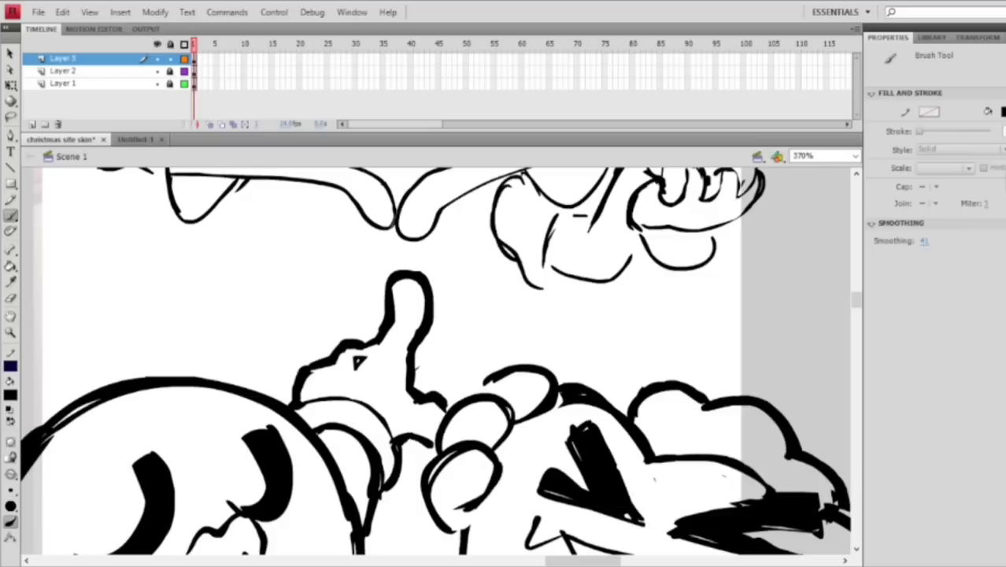
Brush a heavier line along the left edge and knuckles of the thumbs-up hand
key(ctrl+minus)
drag(452, 391, 438, 331)
key(ctrl+equal)
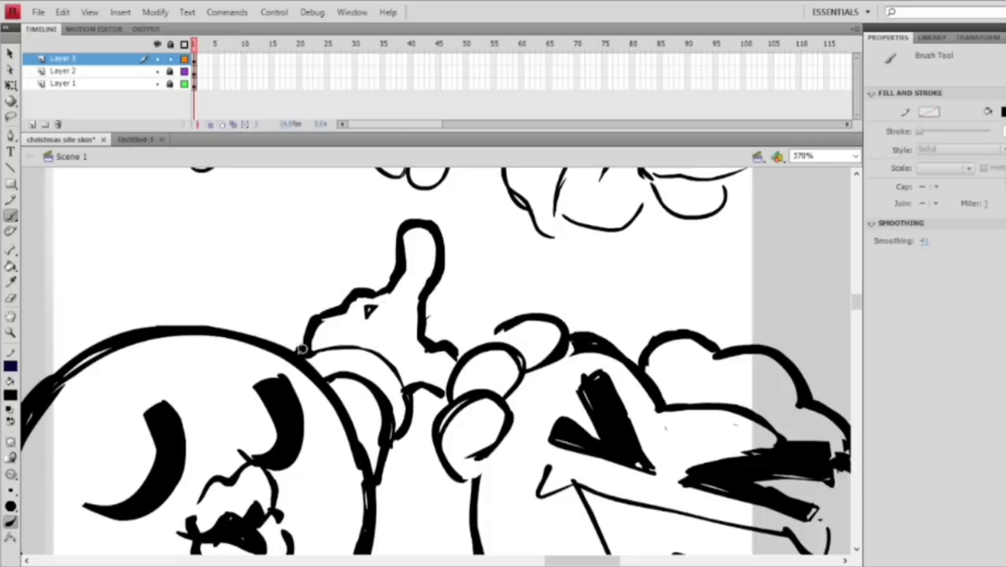
drag(334, 307, 313, 316)
mouse_move(371, 292)
mouse_down()
mouse_move(337, 302)
mouse_move(371, 291)
mouse_up()
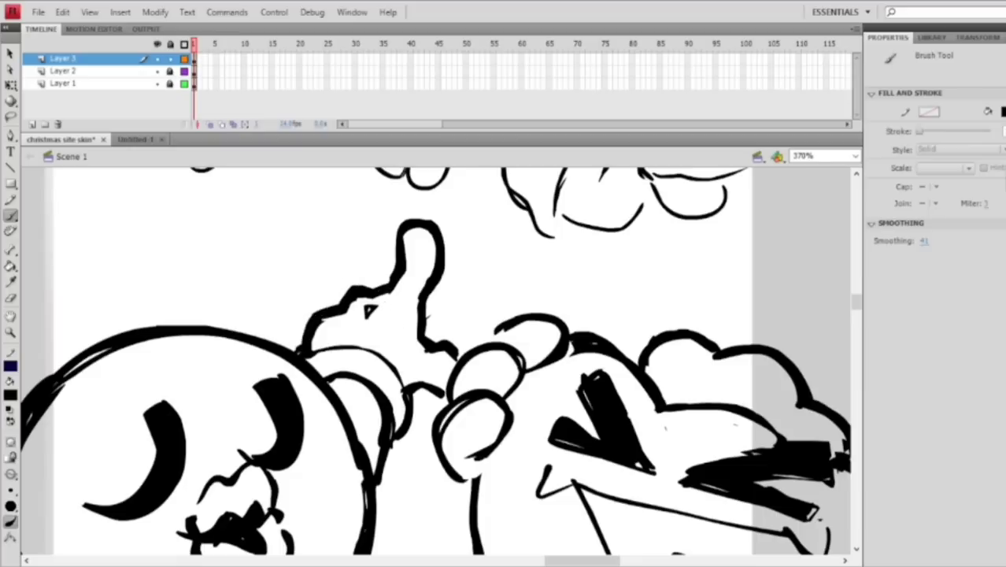
Erase the rough lower tip of the thumbs-up hand's cuff beside the round head
key(ctrl+minus)
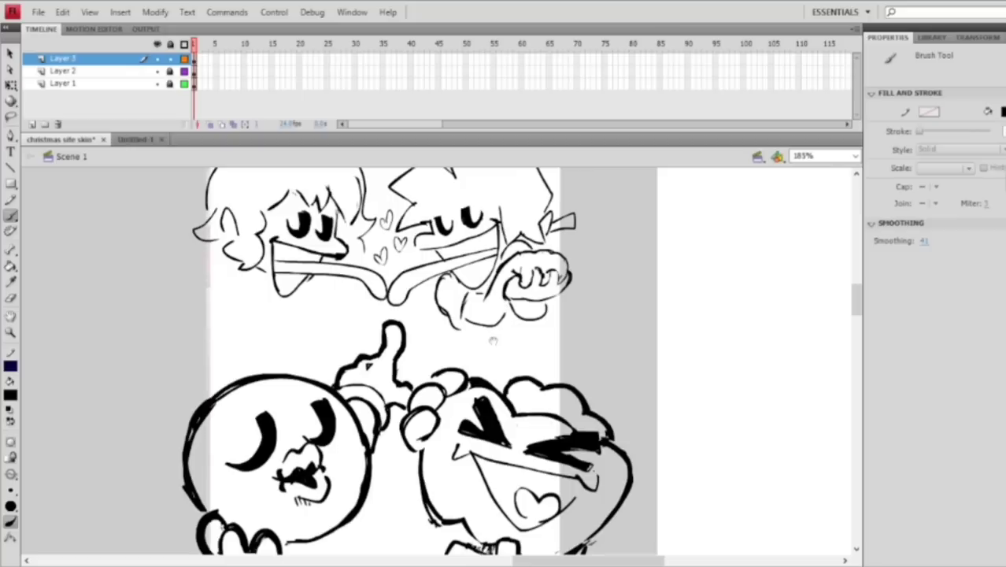
scroll(415, 346, down, 3)
key(ctrl+equal)
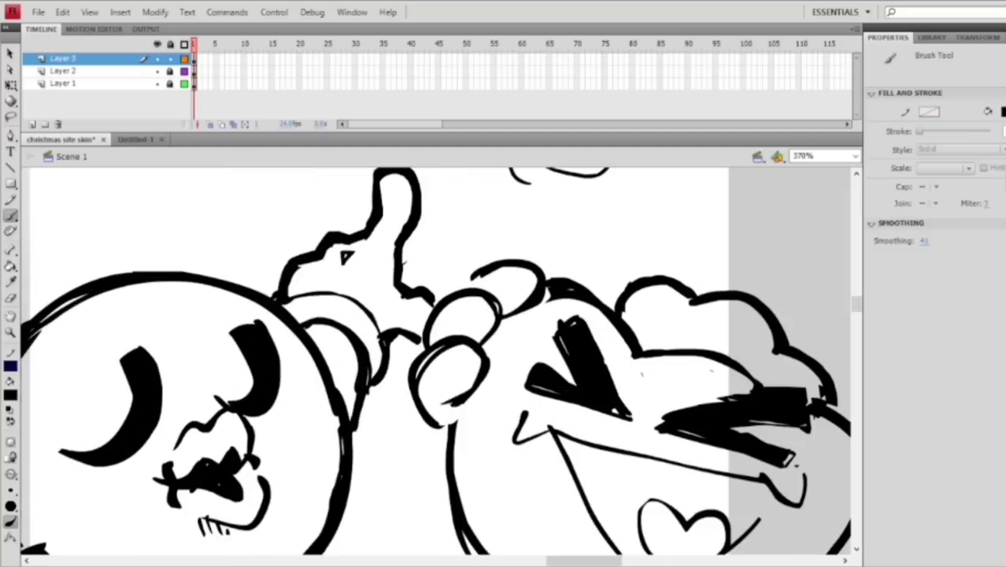
key(ctrl+minus)
key(ctrl+minus)
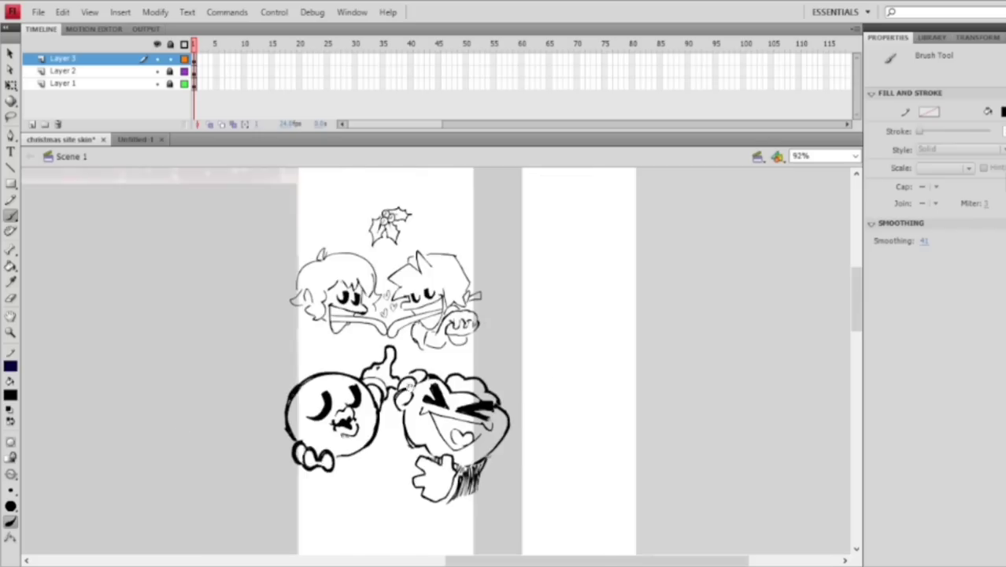
key(ctrl+equal)
scroll(441, 366, down, 2)
key(ctrl+equal)
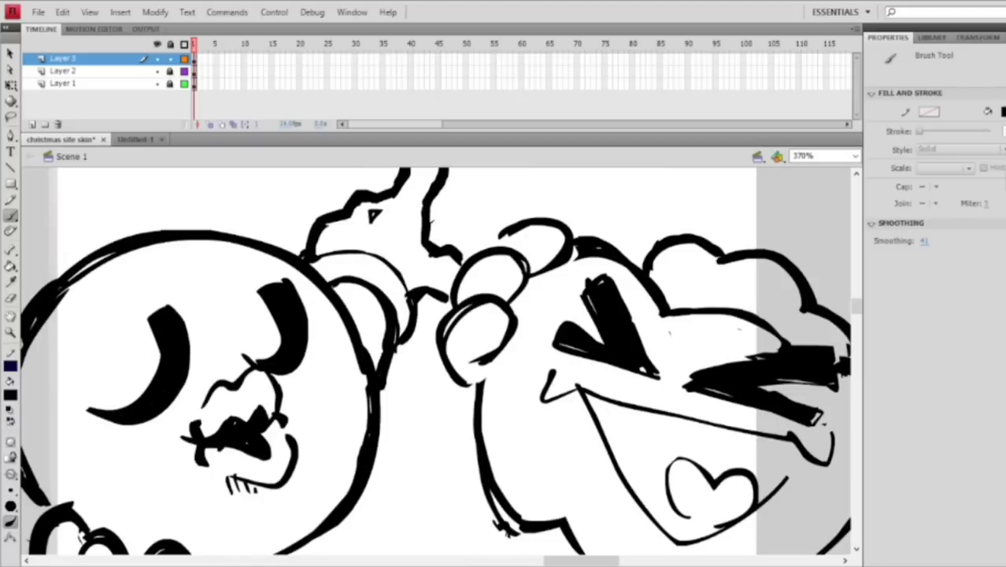
key(e)
mouse_move(395, 354)
mouse_down()
mouse_move(385, 378)
mouse_move(396, 351)
mouse_up()
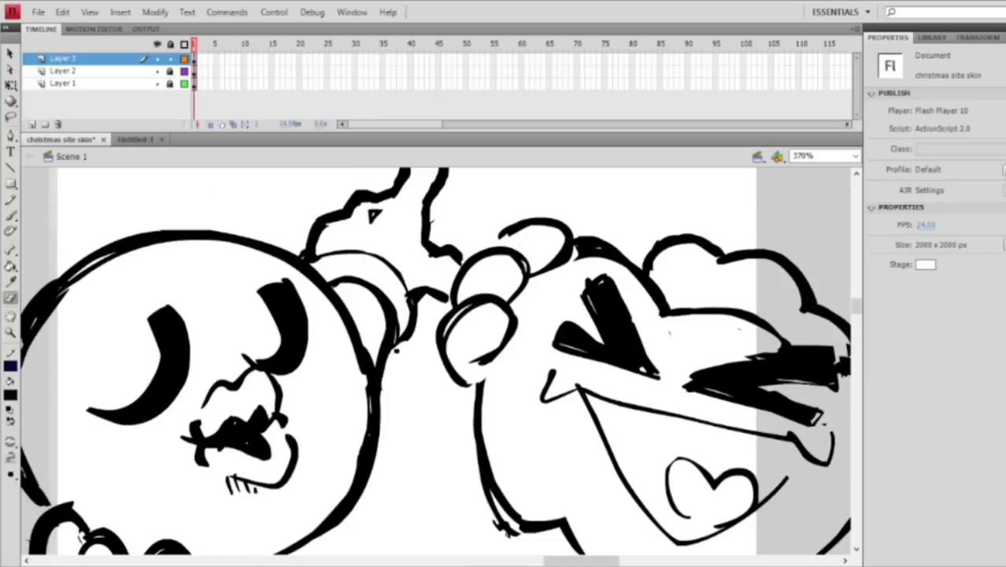
Redraw the lower end of the thumbs-up hand's cuff with a heavier Brush line
key(ctrl+minus)
key(ctrl+minus)
key(ctrl+equal)
key(ctrl+equal)
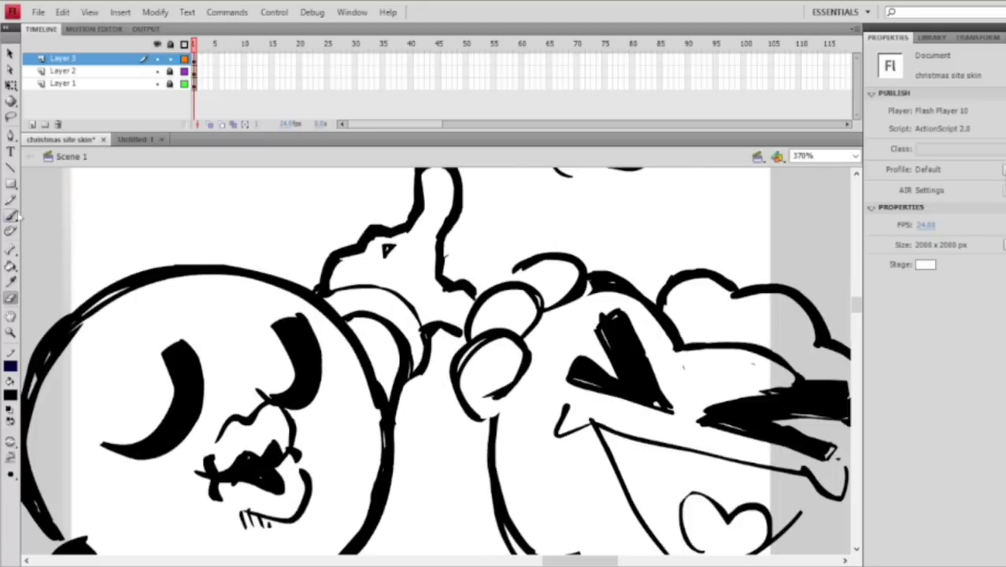
click(11, 216)
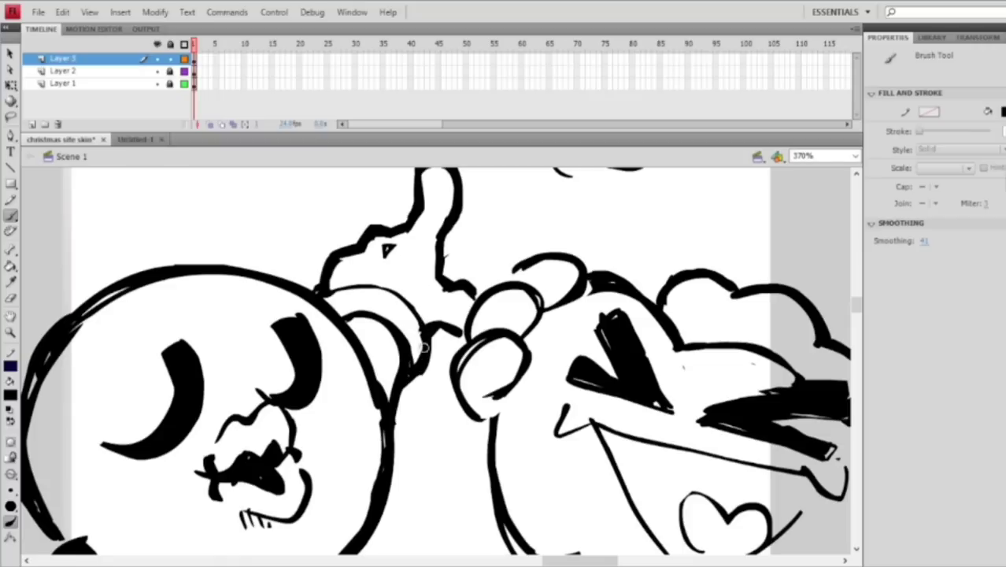
Draw a rounded palm beneath the three fingers of the round-faced character with the Brush tool
ctrl+alt+click(457, 330)
drag(442, 362, 432, 314)
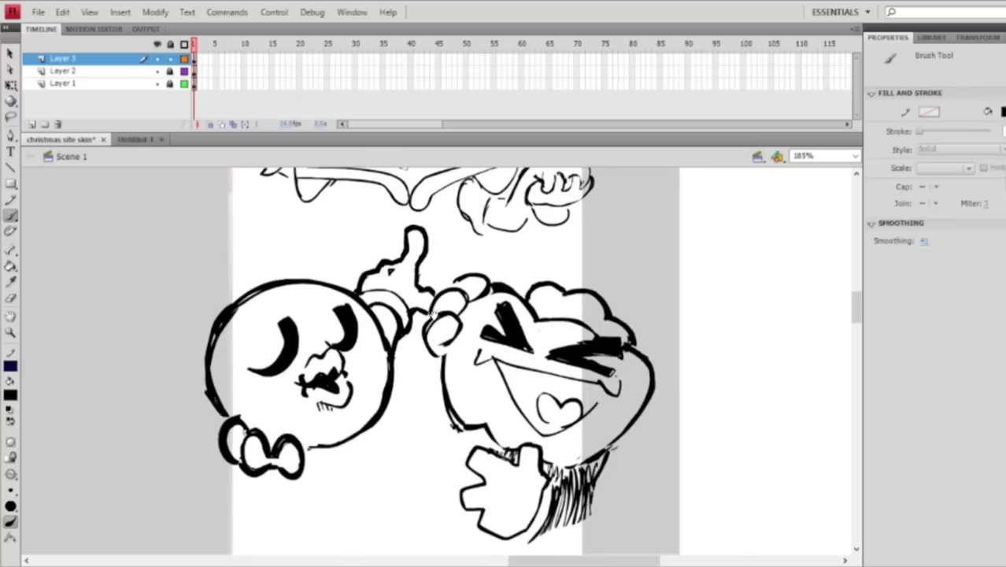
drag(402, 343, 375, 331)
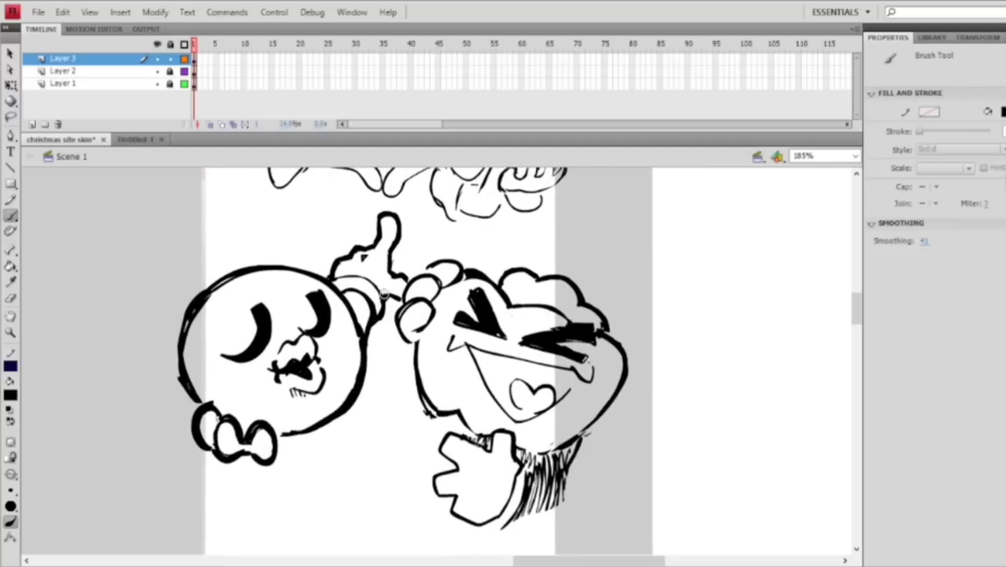
drag(481, 248, 463, 221)
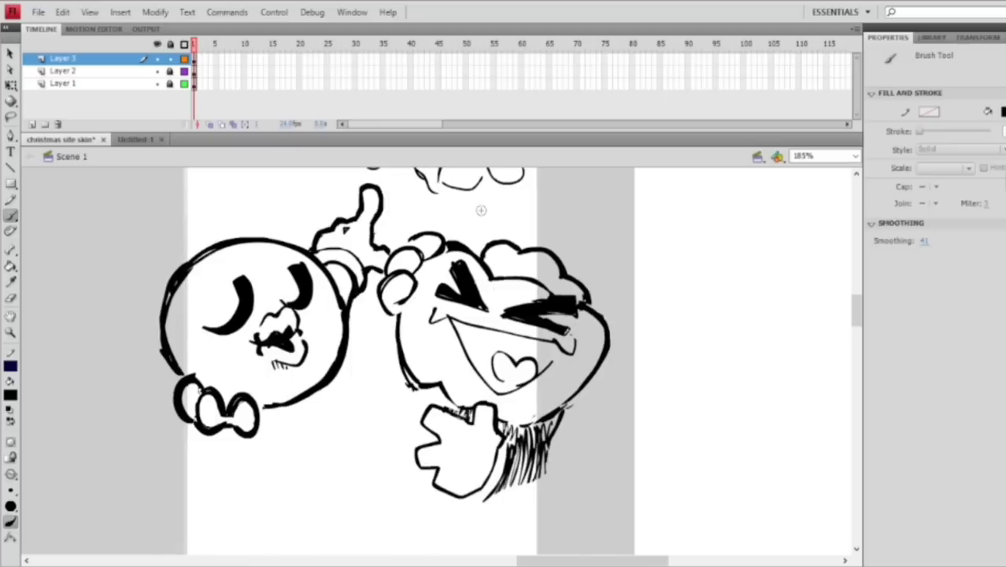
drag(390, 342, 396, 294)
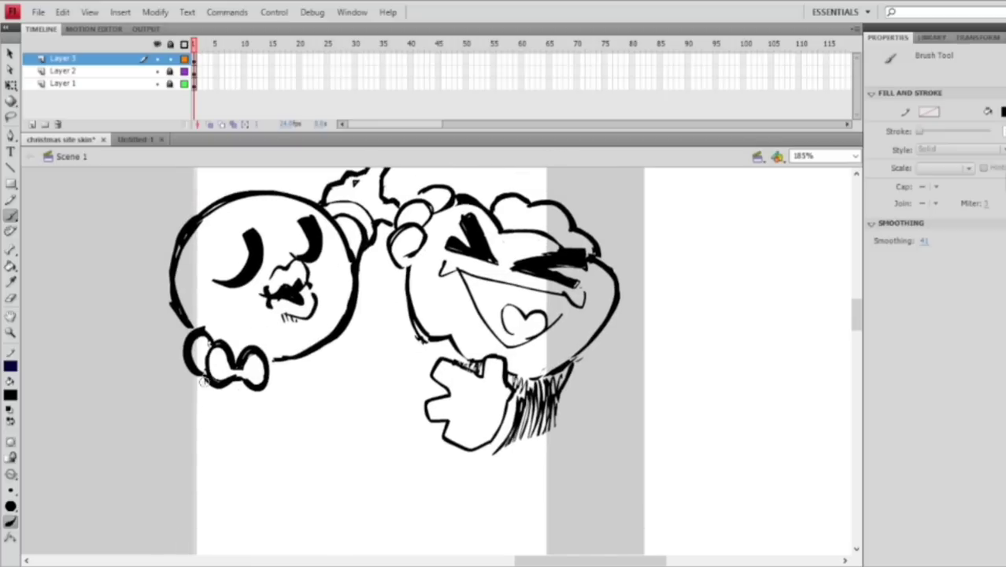
key(ctrl+z)
mouse_move(208, 400)
mouse_down()
mouse_move(221, 401)
mouse_move(196, 421)
mouse_move(244, 422)
mouse_up()
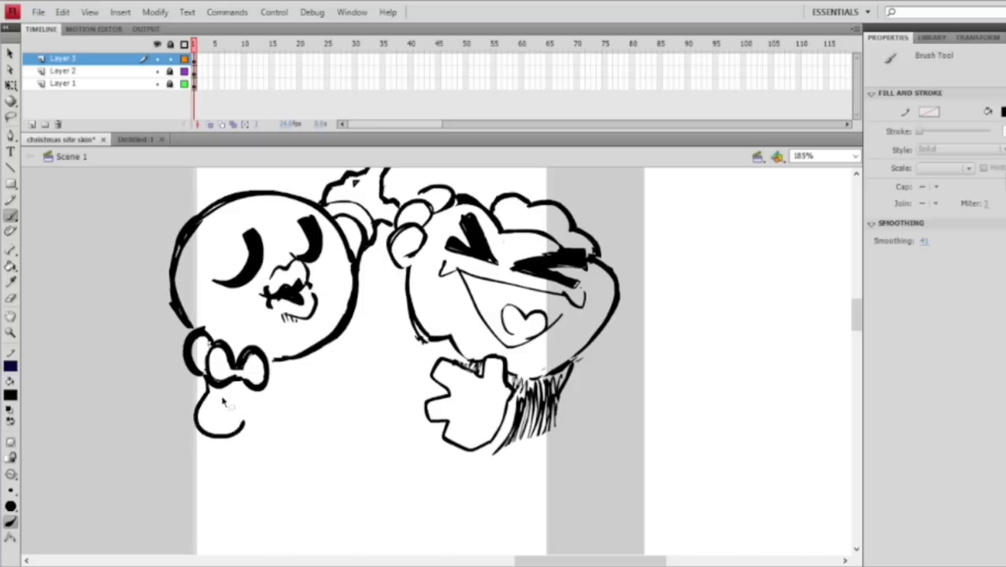
key(ctrl+z)
mouse_move(206, 380)
mouse_down()
mouse_move(199, 401)
mouse_move(253, 416)
mouse_move(252, 385)
mouse_up()
drag(356, 262, 325, 274)
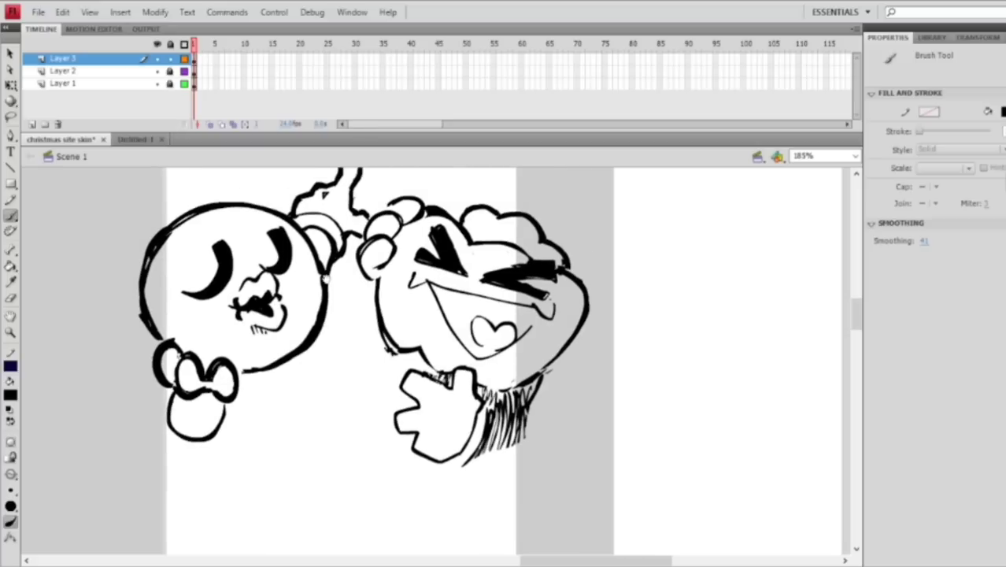
drag(311, 339, 317, 424)
key(ctrl+z)
key(ctrl+z)
drag(317, 339, 333, 419)
key(ctrl+z)
Draw a thick curved body line down from the round head's lower right and a short bent arm line beside the palm
drag(316, 338, 338, 450)
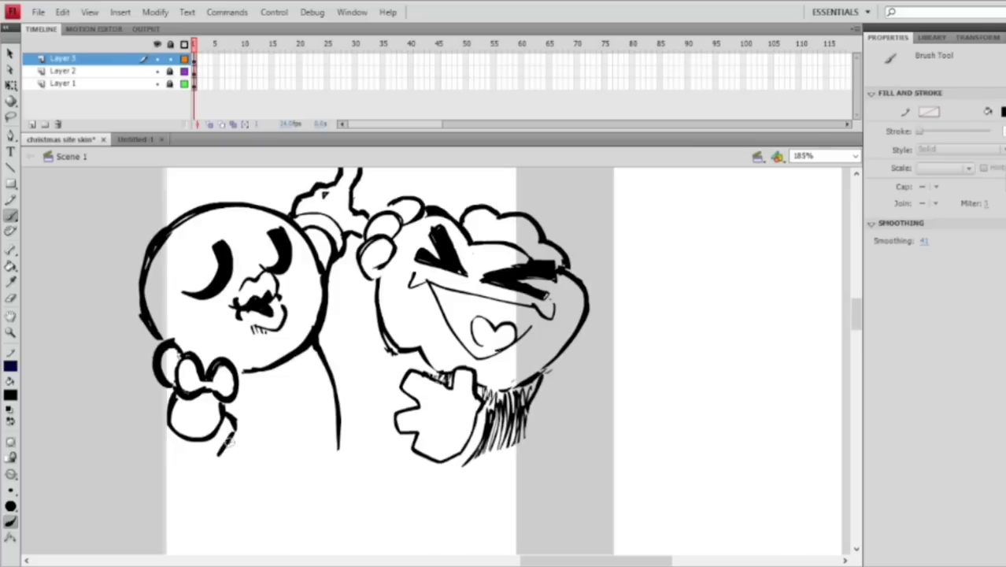
key(ctrl+minus)
key(ctrl+equal)
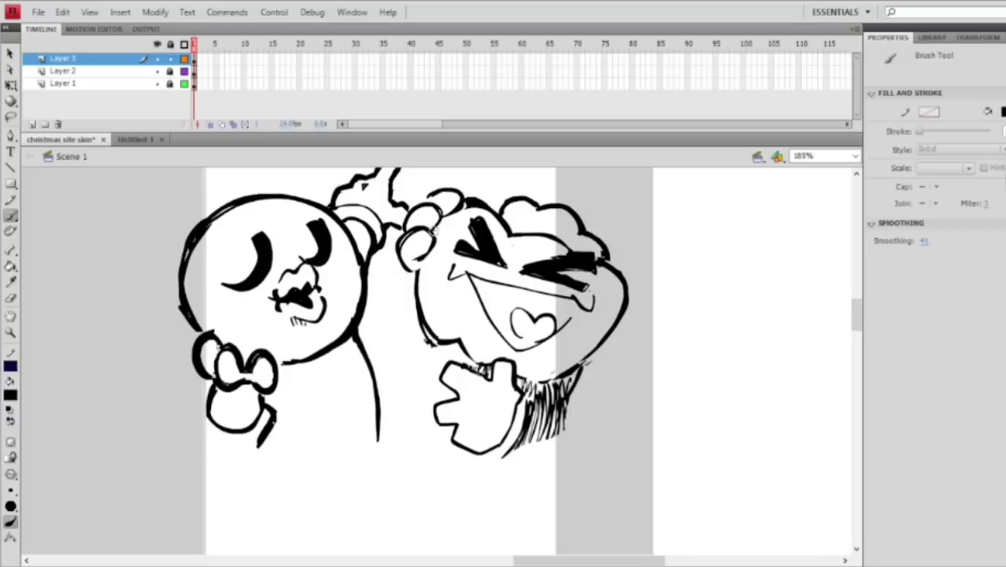
drag(354, 340, 373, 439)
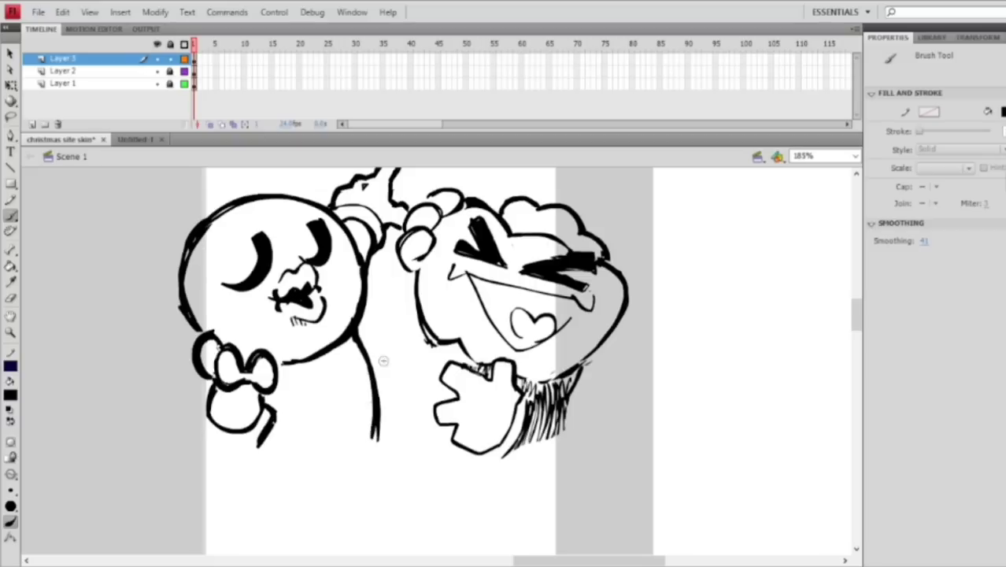
Thicken the outline of the uppermost rounded shape at the laughing character's upper-left head with the Brush tool
mouse_move(393, 348)
mouse_down()
mouse_move(373, 374)
mouse_move(408, 382)
mouse_up()
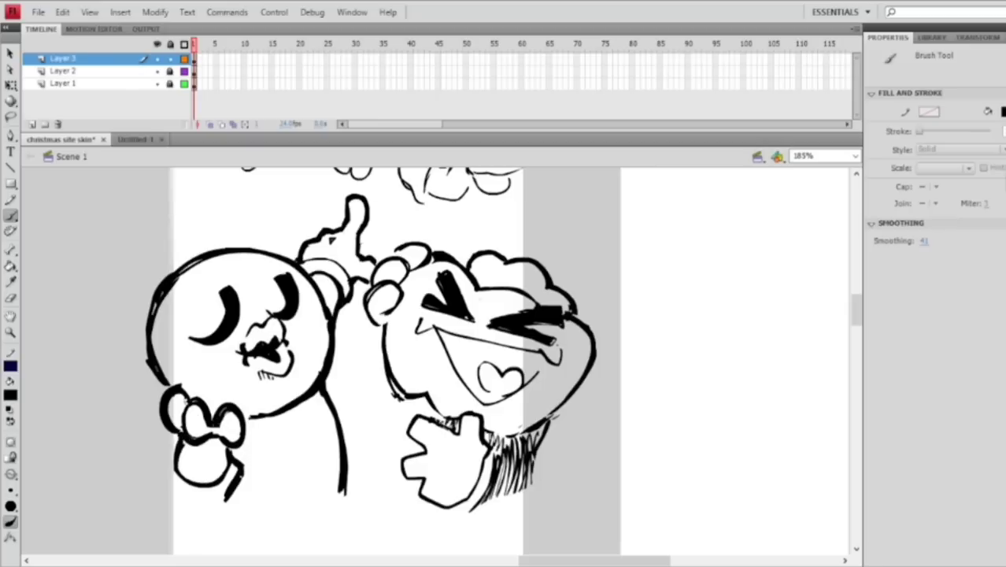
ctrl+shift+click(382, 367)
ctrl+click(401, 359)
mouse_move(467, 337)
mouse_down()
mouse_move(411, 348)
mouse_move(407, 361)
mouse_up()
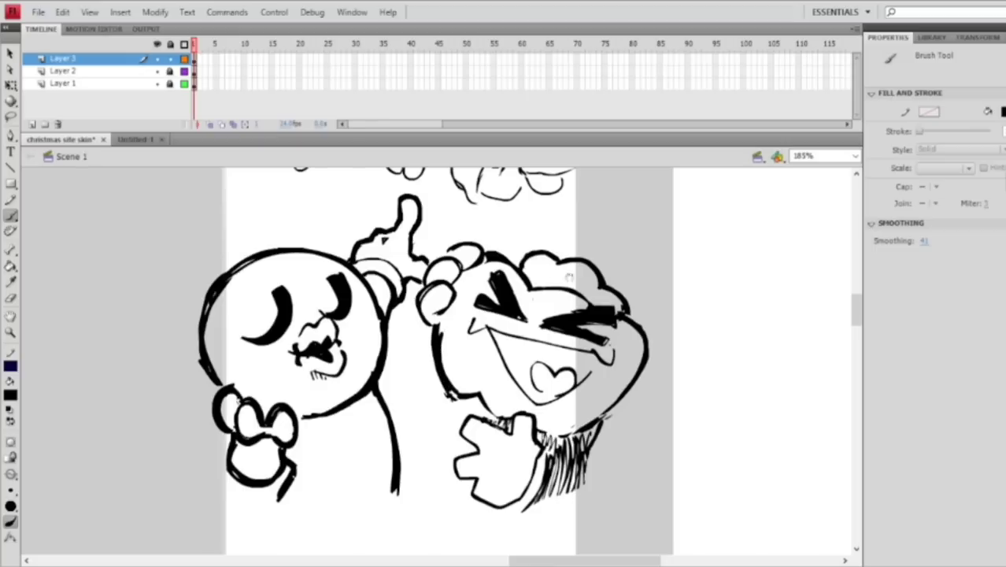
ctrl+shift+click(529, 308)
ctrl+click(432, 343)
drag(407, 363, 421, 328)
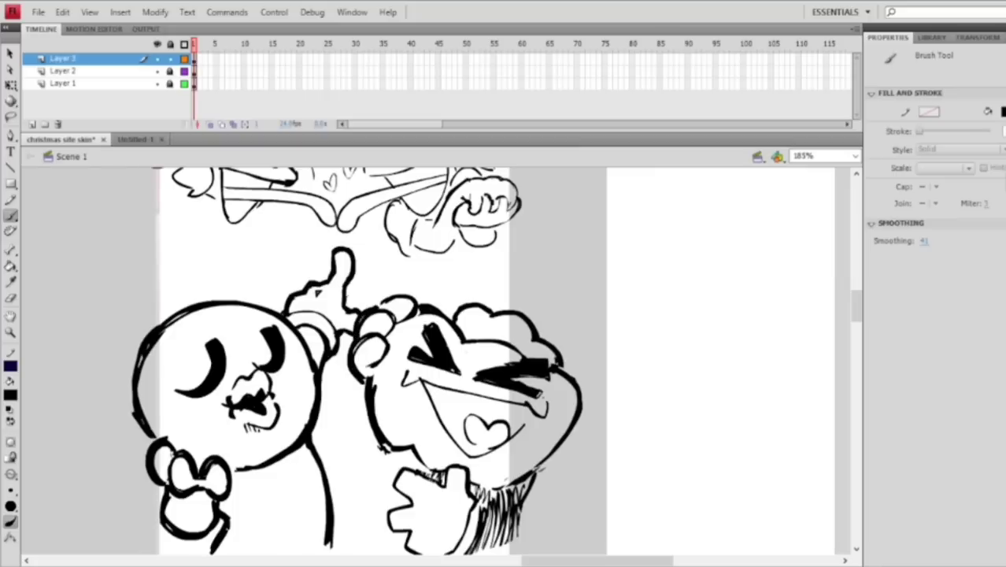
mouse_move(373, 304)
mouse_down()
mouse_move(417, 293)
mouse_move(383, 298)
mouse_move(519, 313)
mouse_up()
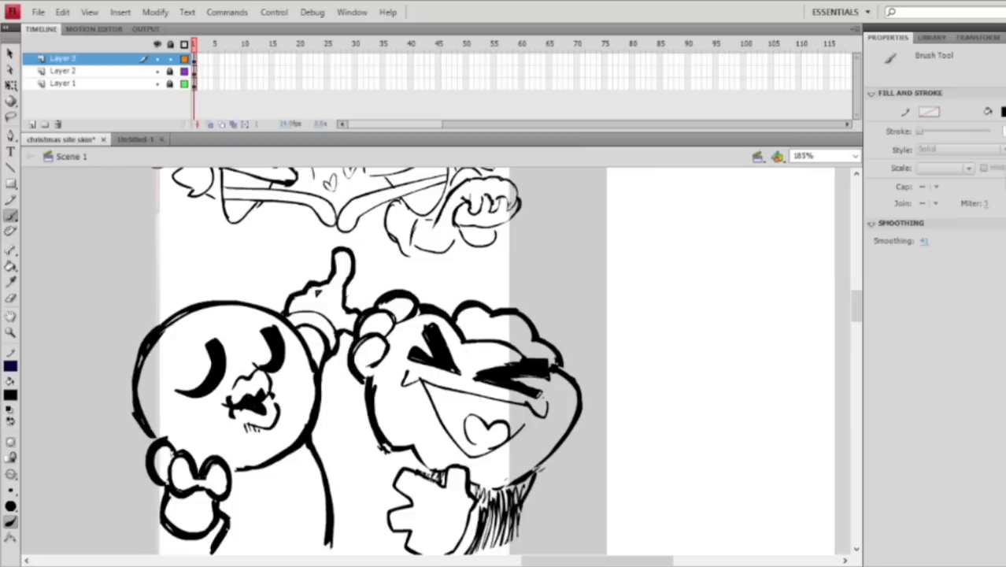
Thicken the right side of the laughing character's head outline and the lines of its open mouth with Brush strokes
drag(598, 364, 567, 290)
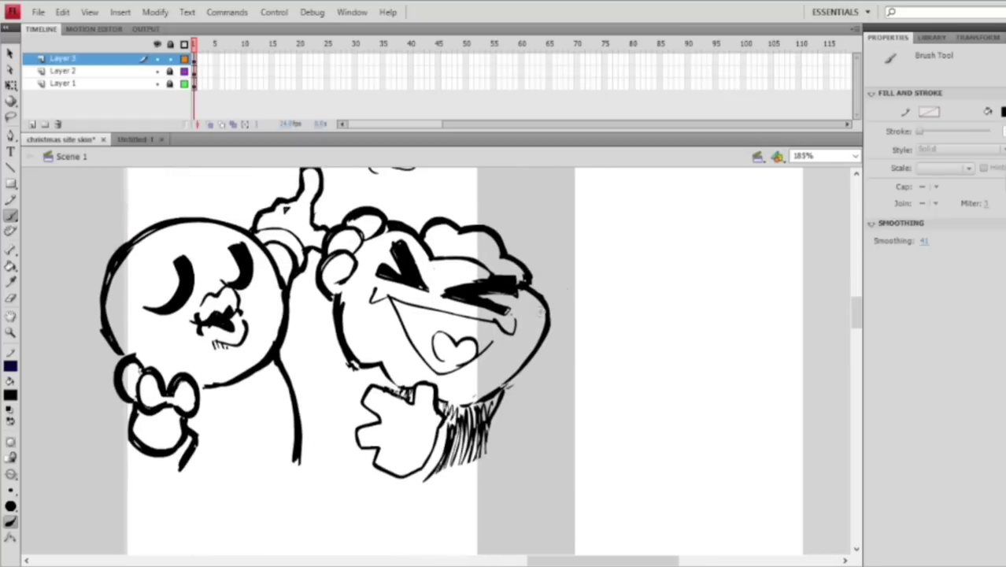
mouse_move(505, 389)
mouse_down()
mouse_move(549, 329)
mouse_move(539, 288)
mouse_move(552, 274)
mouse_up()
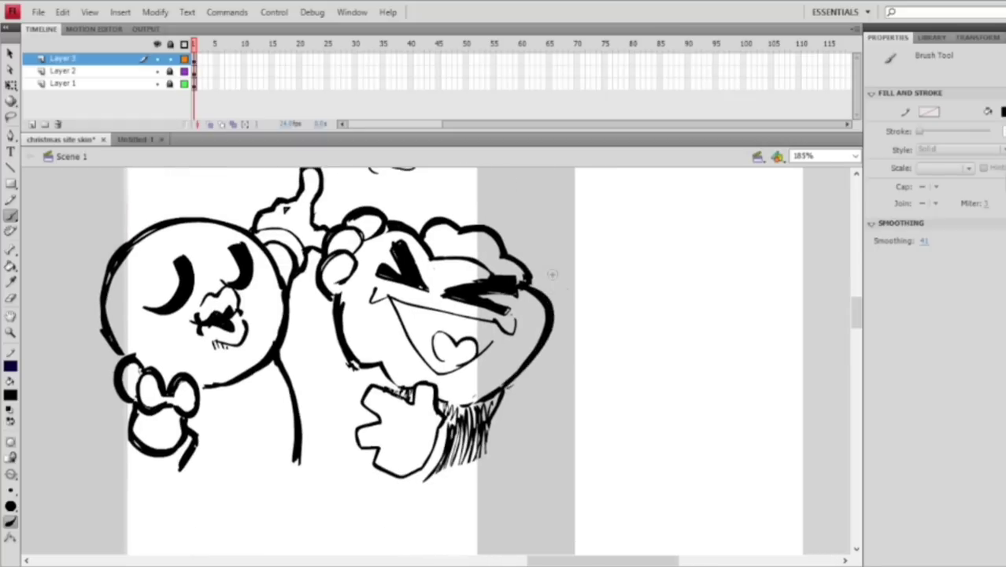
mouse_move(373, 287)
mouse_down()
mouse_move(422, 308)
mouse_move(495, 318)
mouse_up()
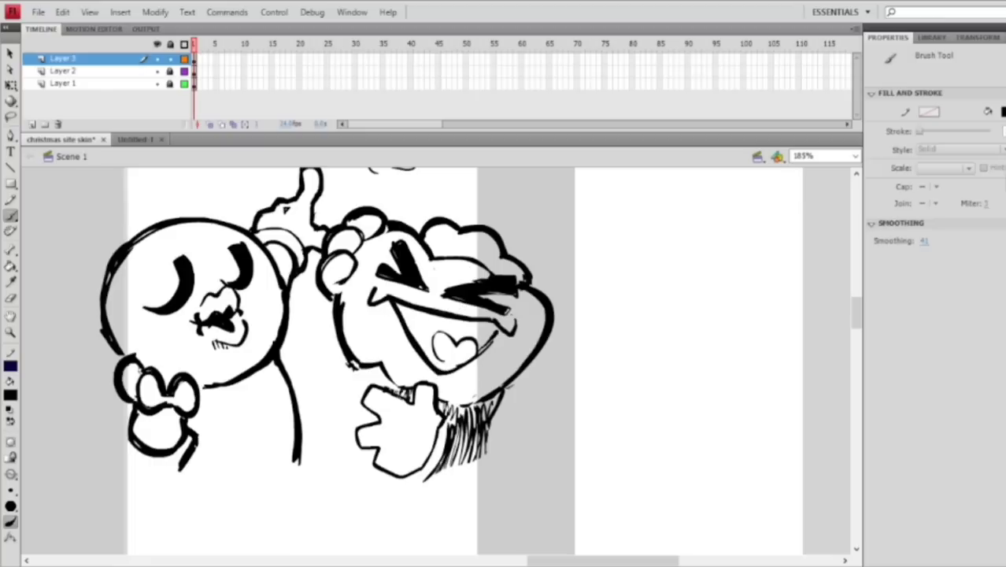
key(ctrl+minus)
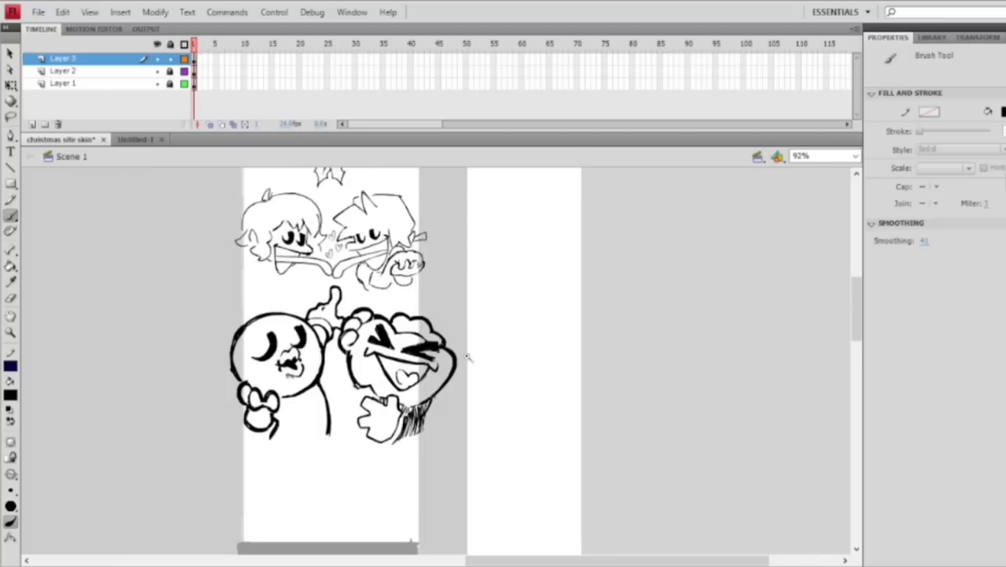